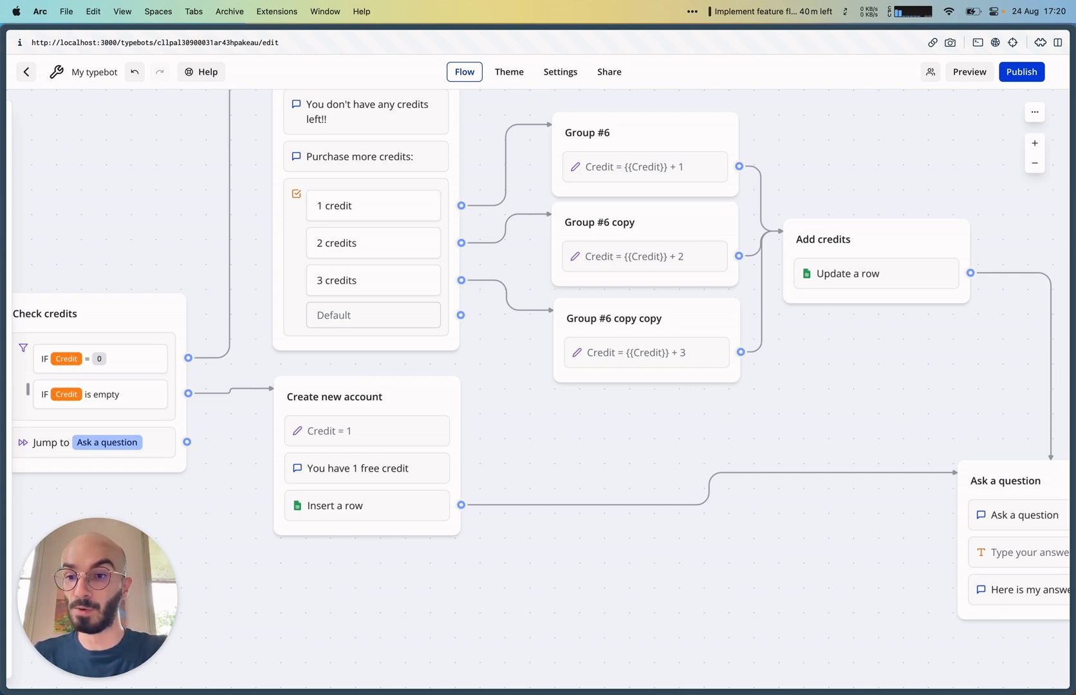
- Check the Cashier sheet's Email and Credits headers, then return to the flow editor
{"action": "scroll", "coordinate": [504, 333], "scroll_direction": "left", "scroll_amount": 8}
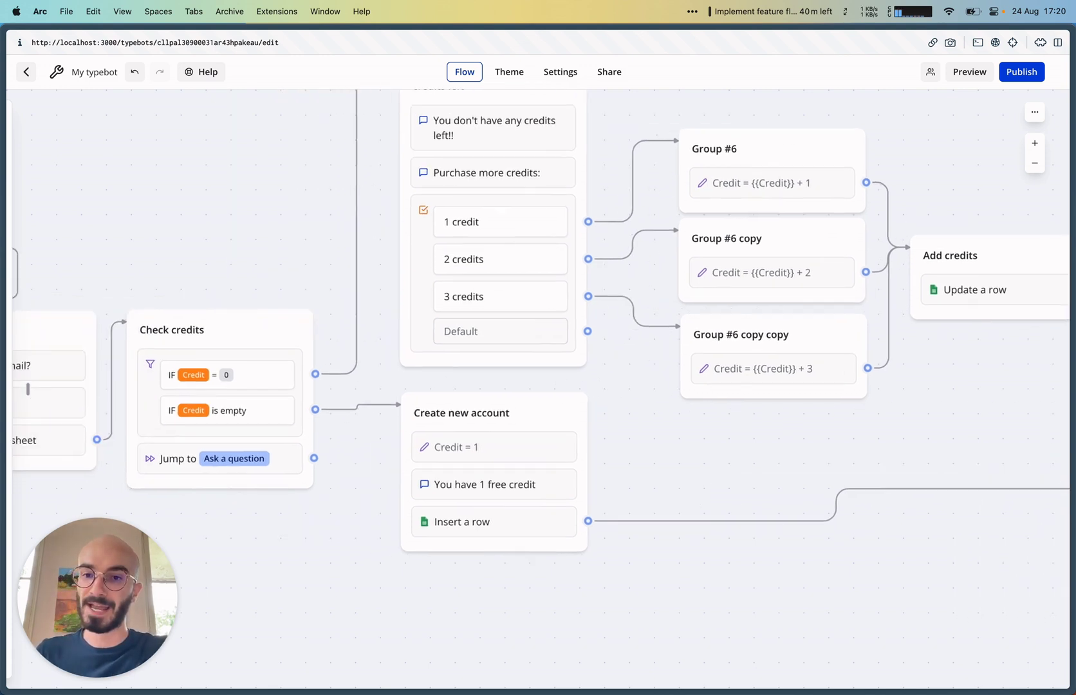
{"action": "scroll", "coordinate": [504, 334], "scroll_direction": "left", "scroll_amount": 4}
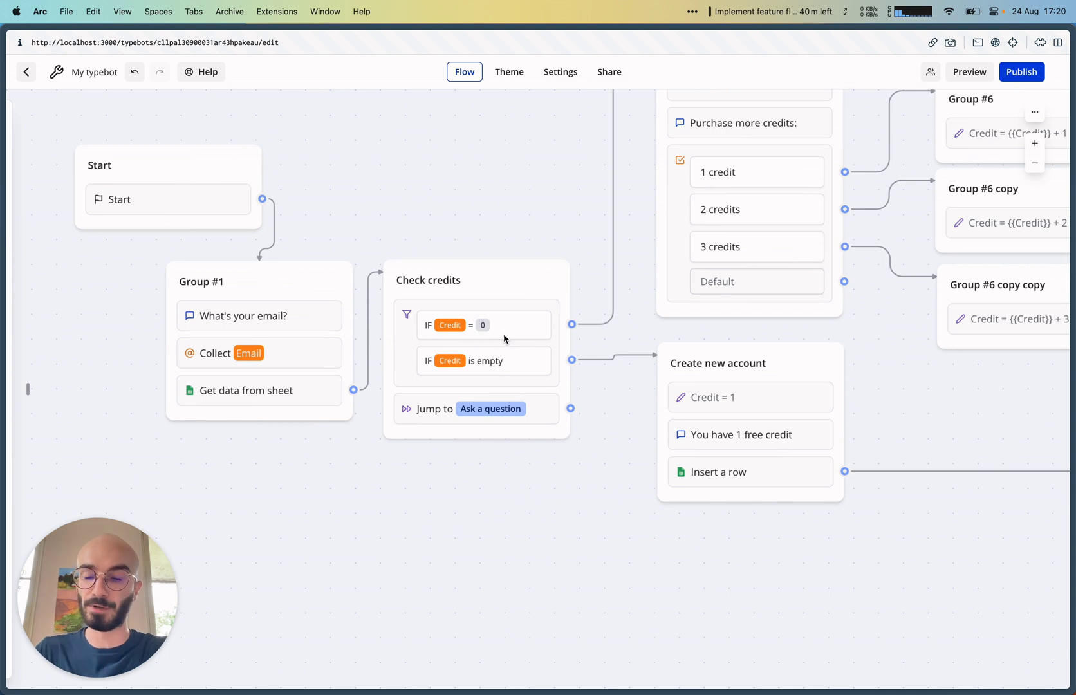
{"action": "scroll", "coordinate": [449, 364], "scroll_direction": "up", "scroll_amount": 4}
{"action": "scroll", "coordinate": [449, 365], "scroll_direction": "left", "scroll_amount": 3}
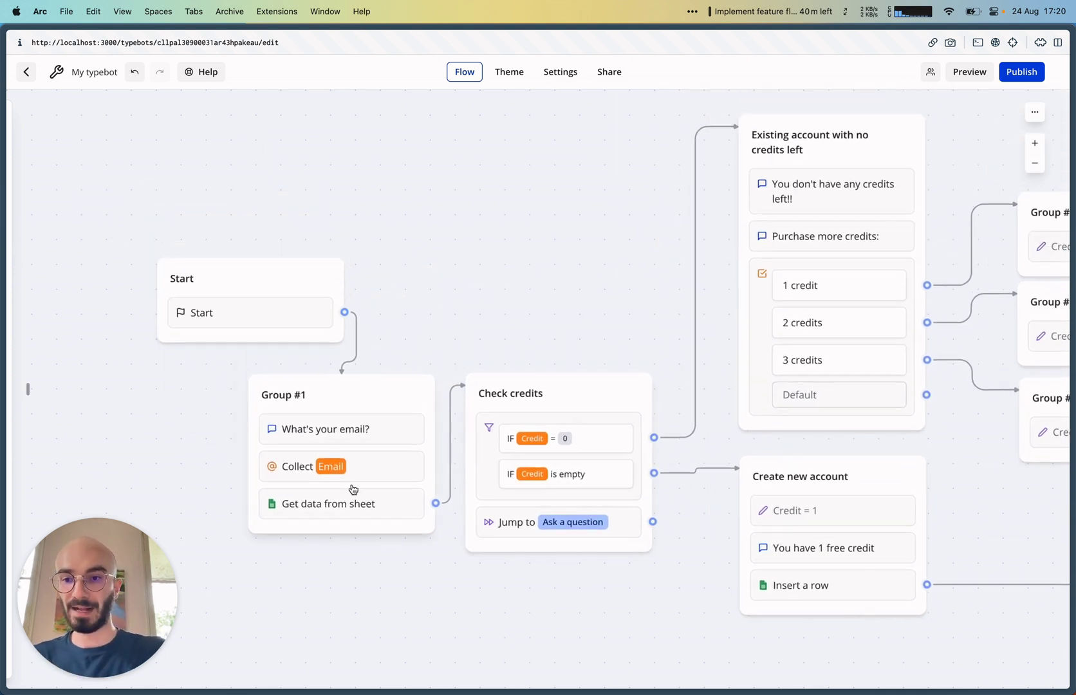
{"action": "key", "text": "super+t"}
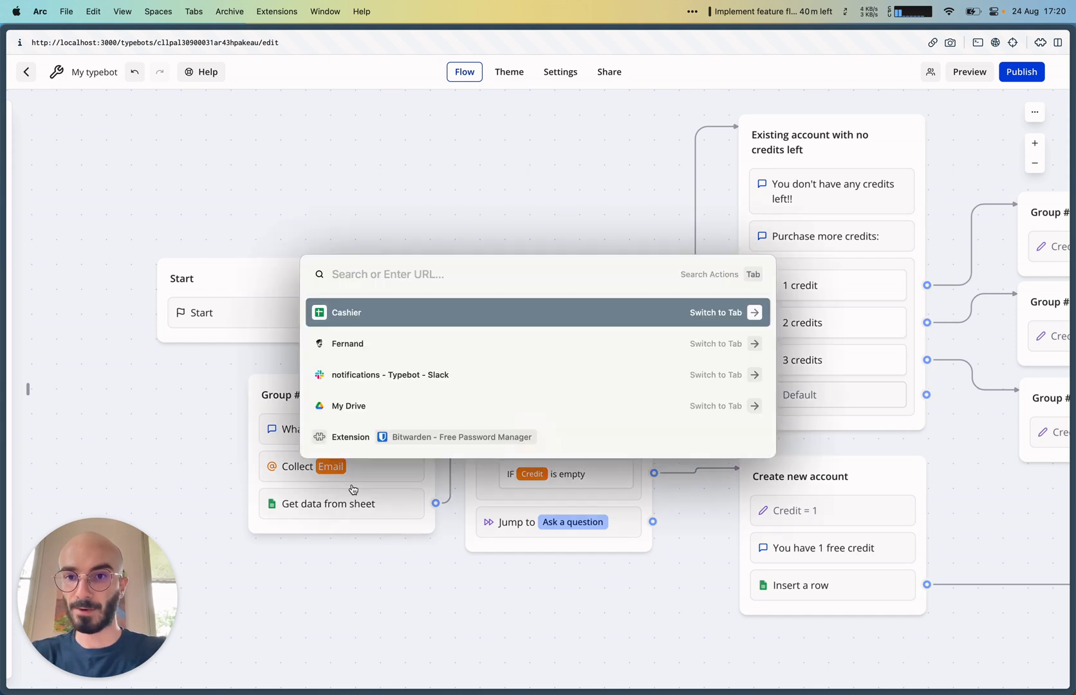
{"action": "key", "text": "Return"}
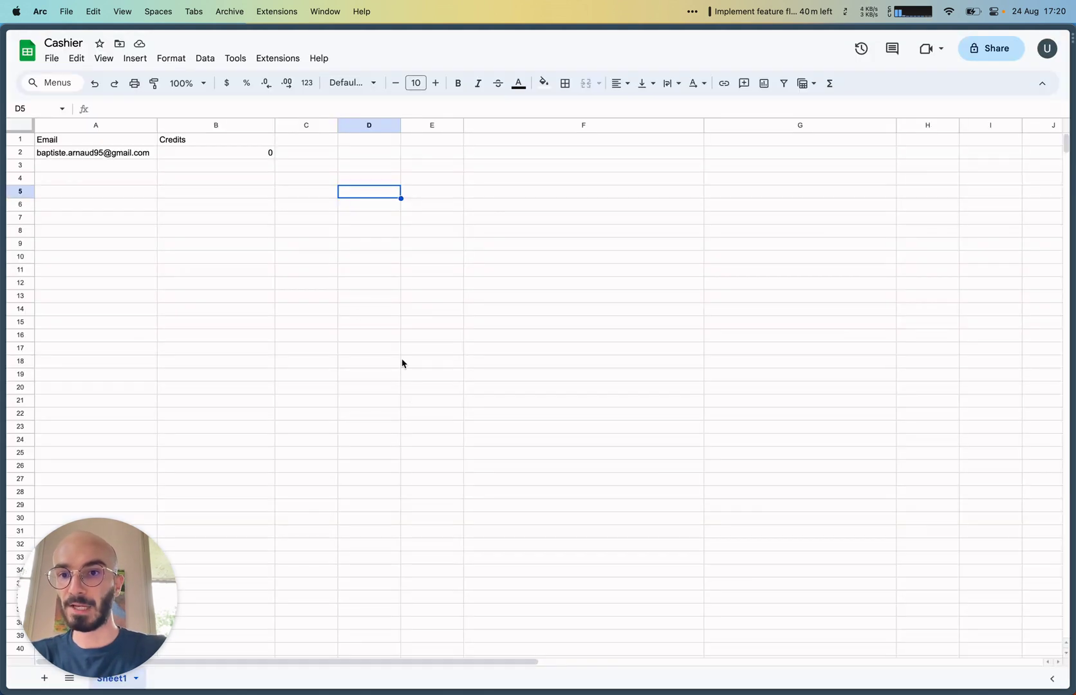
{"action": "left_click", "coordinate": [76, 144]}
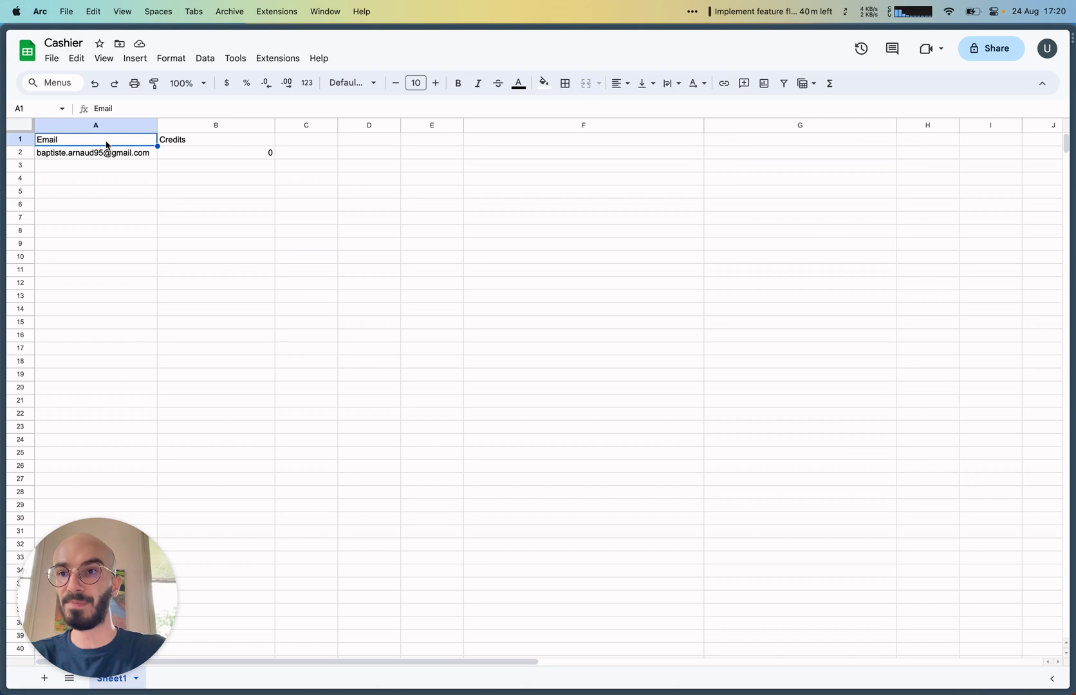
{"action": "left_click", "coordinate": [199, 142]}
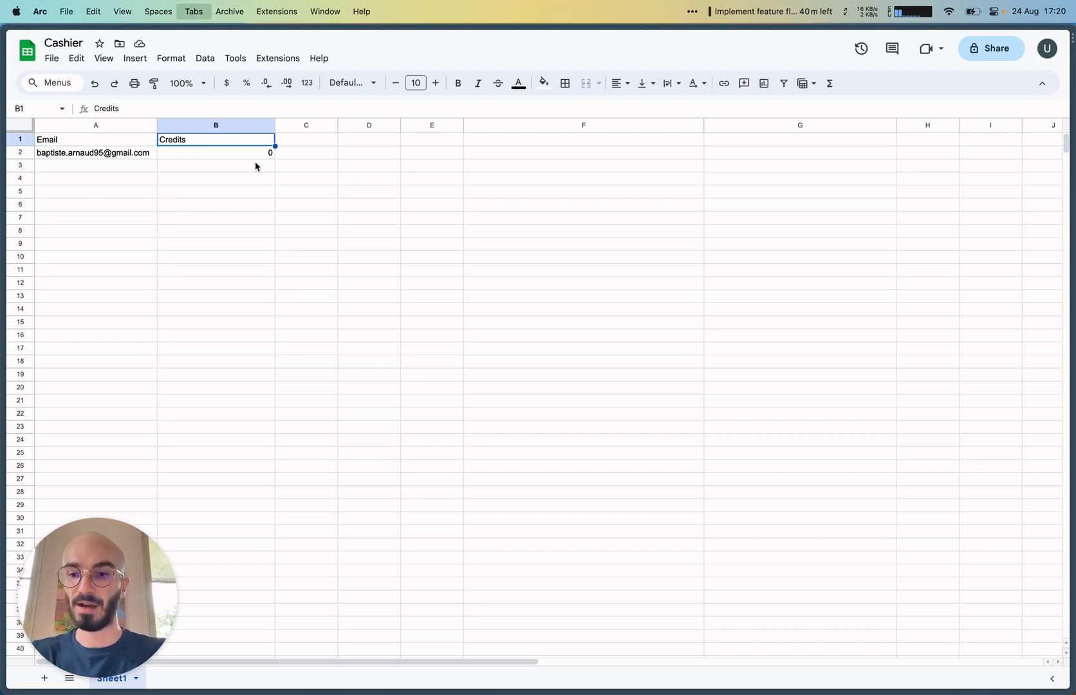
{"action": "key", "text": "super+t"}
{"action": "key", "text": "Return"}
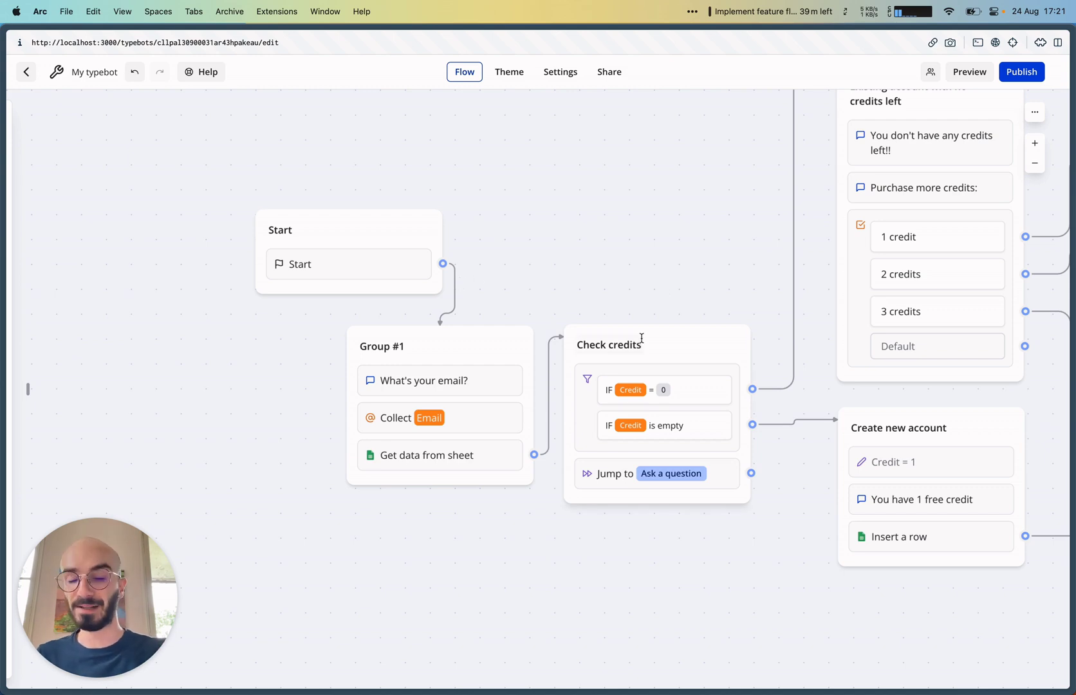
- Open the Get data from sheet block and review its rules filtering rows by Email
{"action": "scroll", "coordinate": [639, 338], "scroll_direction": "right", "scroll_amount": 15}
{"action": "scroll", "coordinate": [639, 339], "scroll_direction": "down", "scroll_amount": 1}
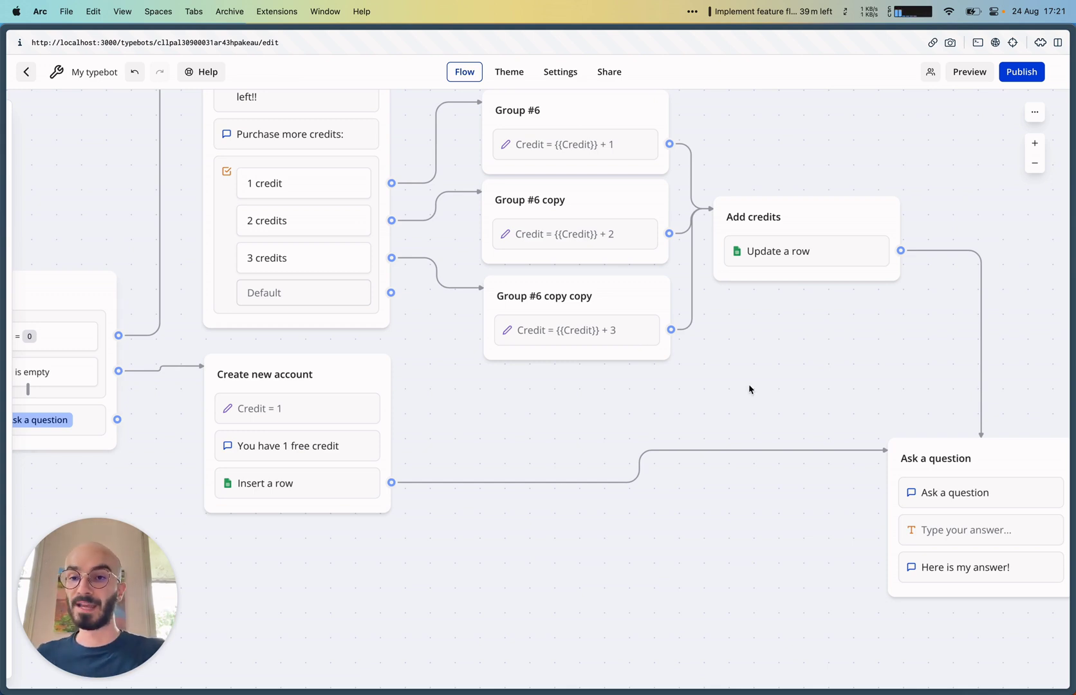
{"action": "scroll", "coordinate": [748, 388], "scroll_direction": "left", "scroll_amount": 5}
{"action": "scroll", "coordinate": [749, 389], "scroll_direction": "up", "scroll_amount": 2}
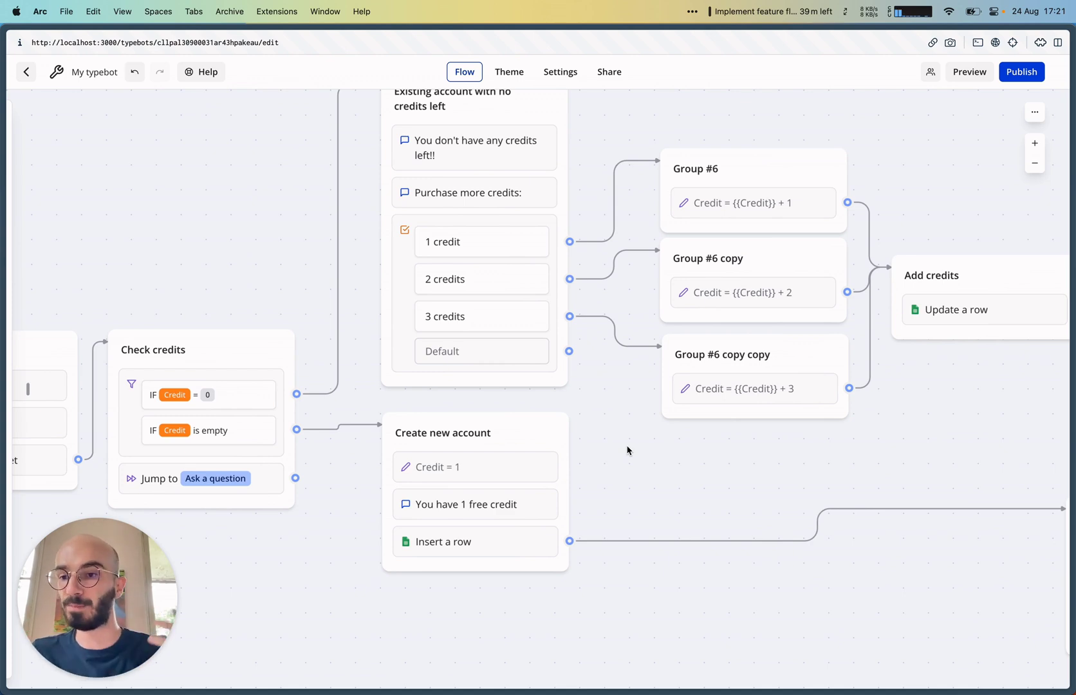
{"action": "scroll", "coordinate": [554, 531], "scroll_direction": "left", "scroll_amount": 10}
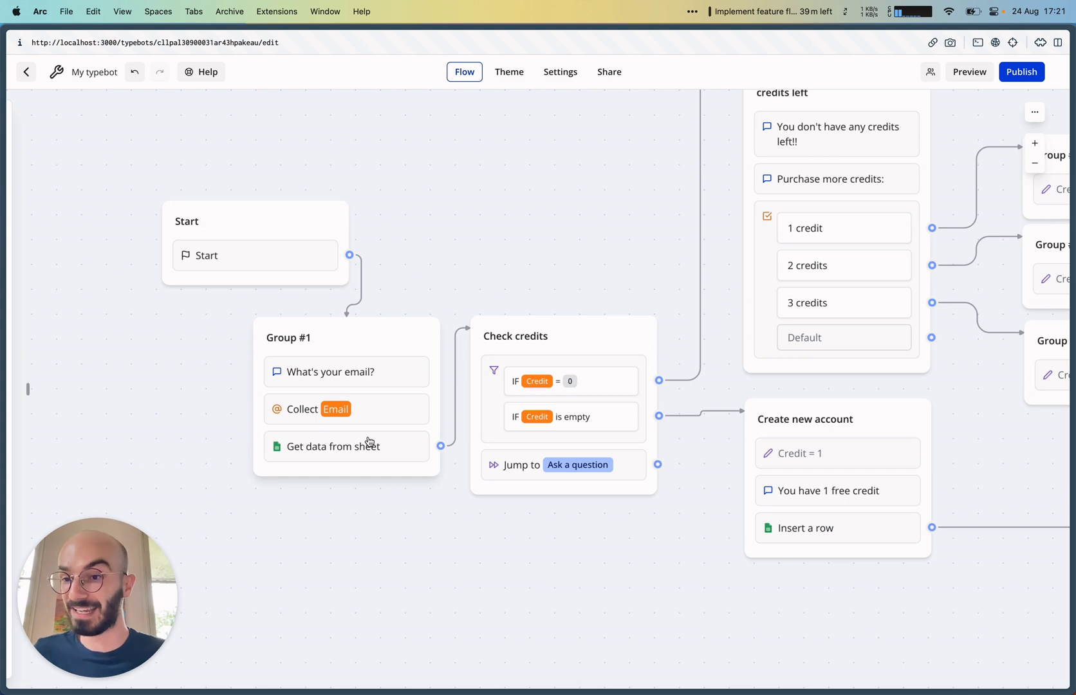
{"action": "scroll", "coordinate": [313, 410], "scroll_direction": "left", "scroll_amount": 3}
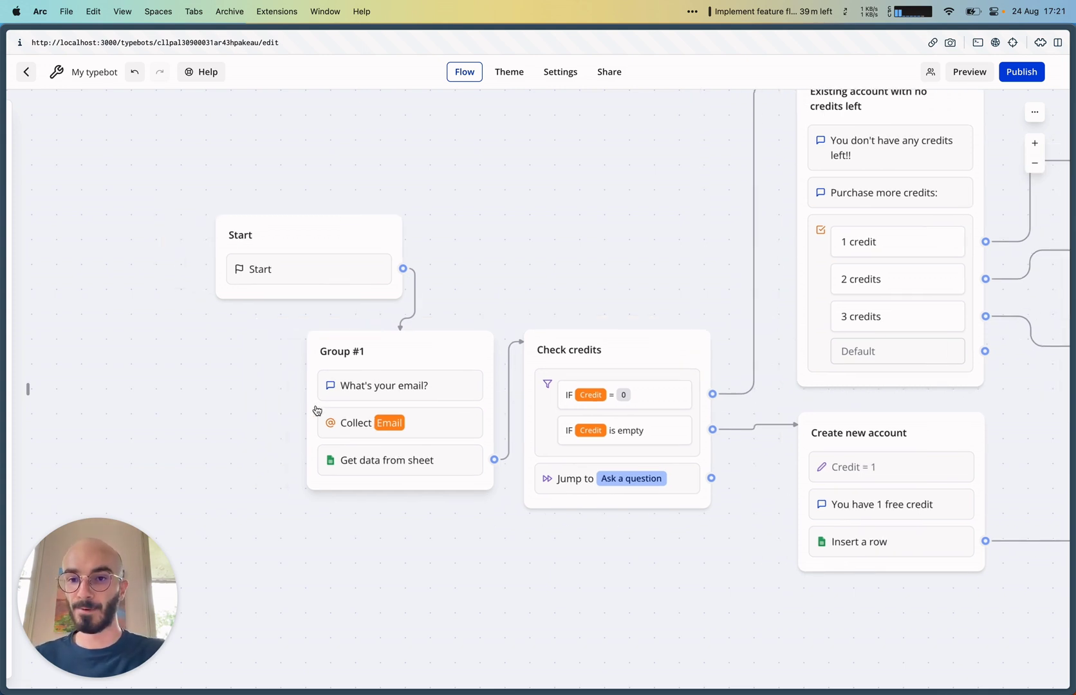
{"action": "scroll", "coordinate": [317, 410], "scroll_direction": "up", "scroll_amount": 5}
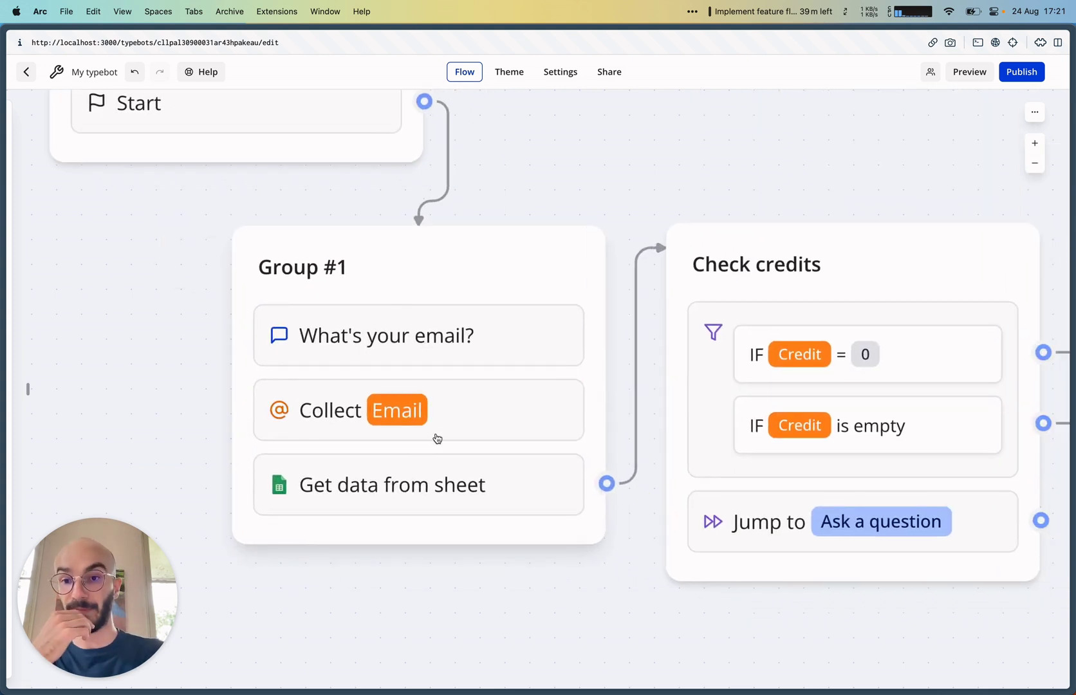
{"action": "left_click", "coordinate": [389, 478]}
{"action": "scroll", "coordinate": [463, 608], "scroll_direction": "left", "scroll_amount": 5}
{"action": "scroll", "coordinate": [463, 608], "scroll_direction": "down", "scroll_amount": 2}
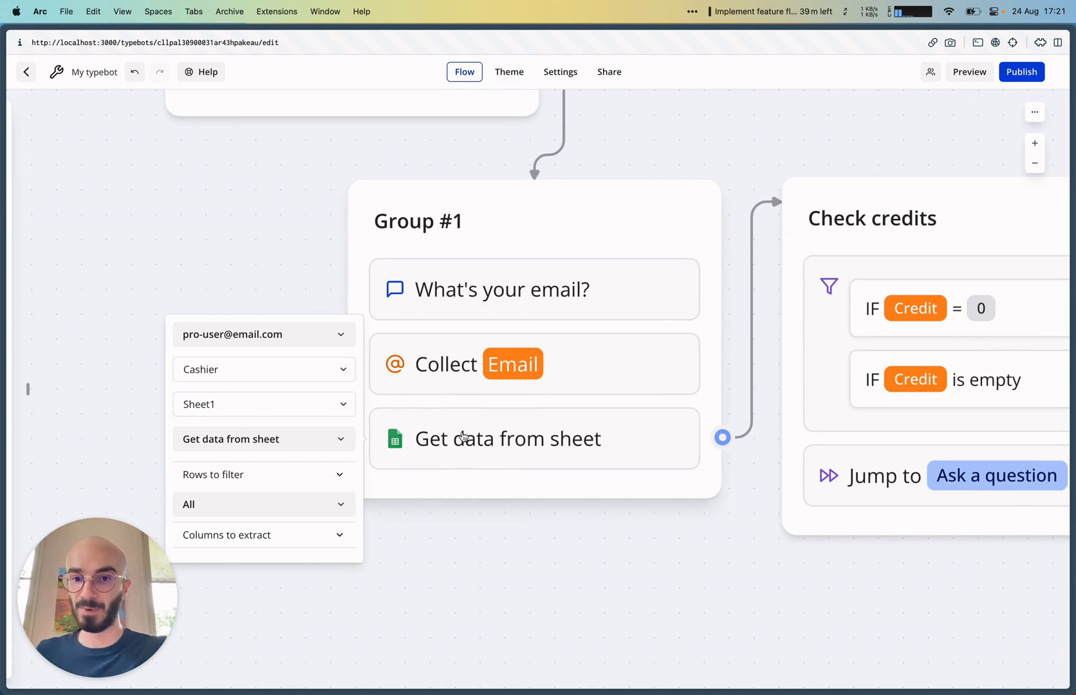
{"action": "left_click", "coordinate": [238, 473]}
- Review the extracted columns and the variable that receives the Credits value
{"action": "scroll", "coordinate": [237, 470], "scroll_direction": "down", "scroll_amount": 3}
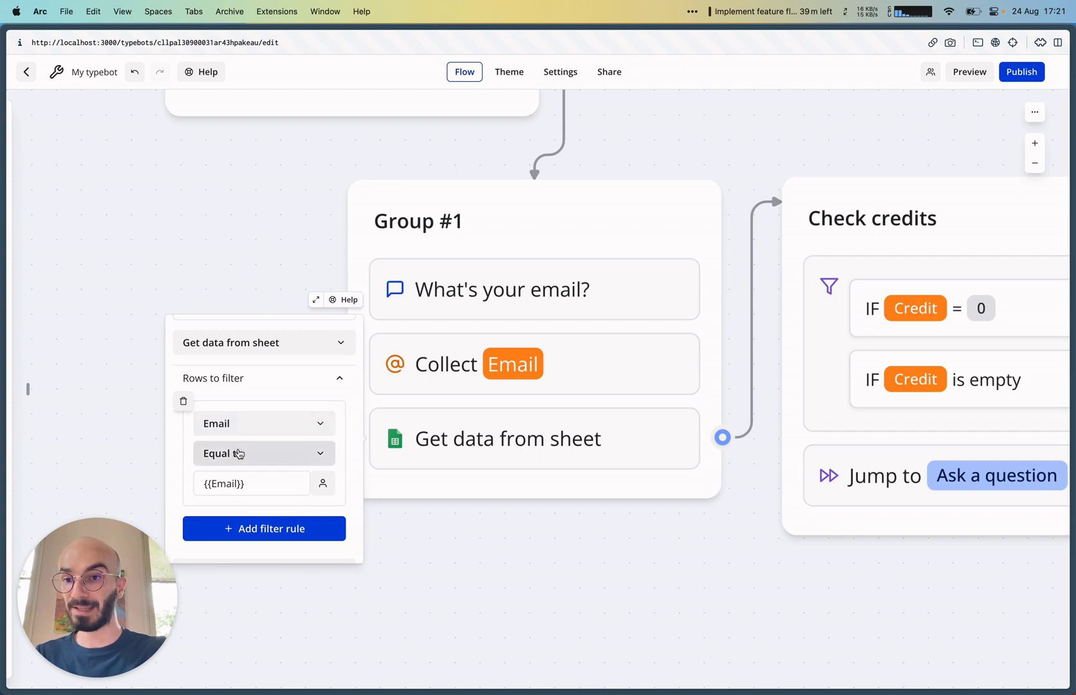
{"action": "scroll", "coordinate": [232, 483], "scroll_direction": "down", "scroll_amount": 1}
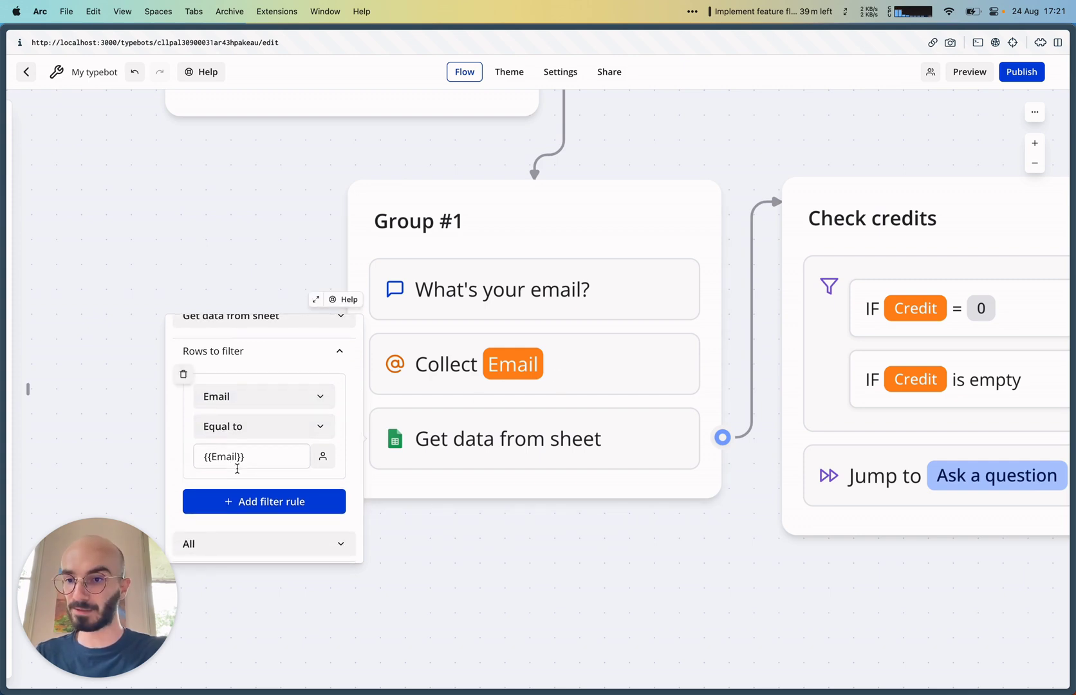
{"action": "scroll", "coordinate": [277, 428], "scroll_direction": "down", "scroll_amount": 2}
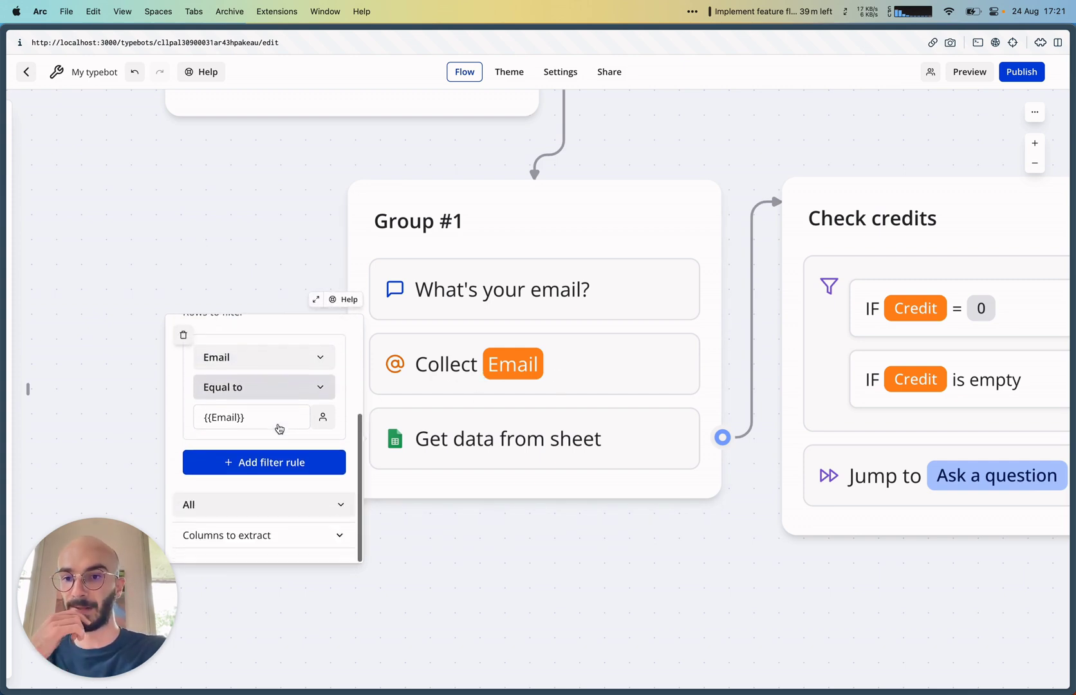
{"action": "left_click", "coordinate": [226, 535]}
{"action": "scroll", "coordinate": [230, 533], "scroll_direction": "down", "scroll_amount": 5}
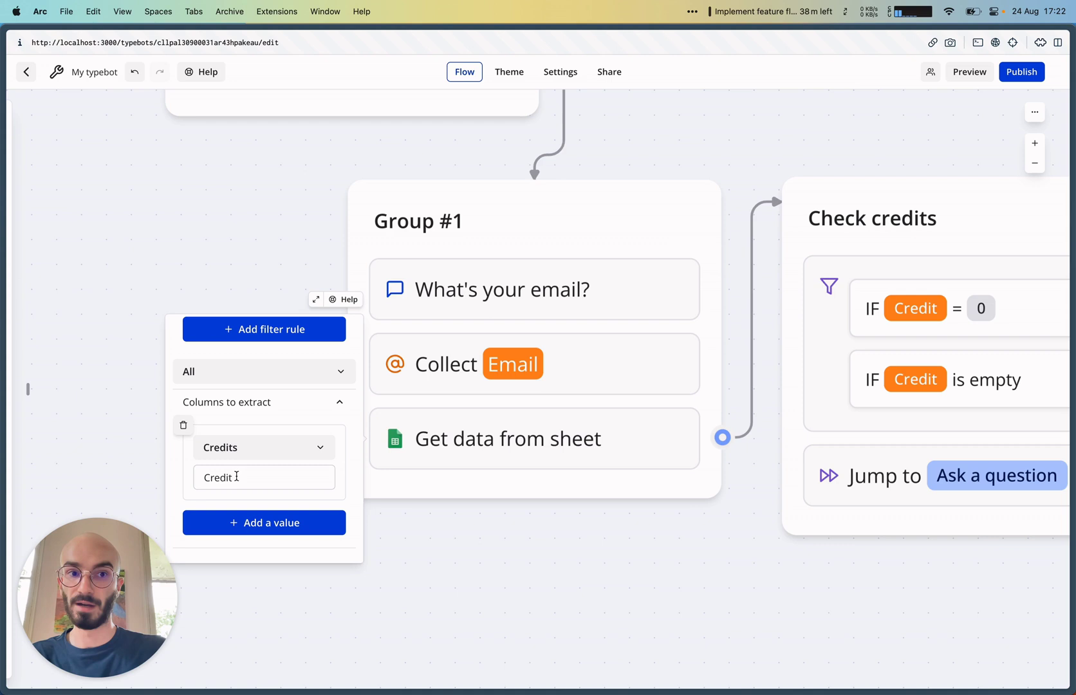
{"action": "left_click", "coordinate": [237, 476]}
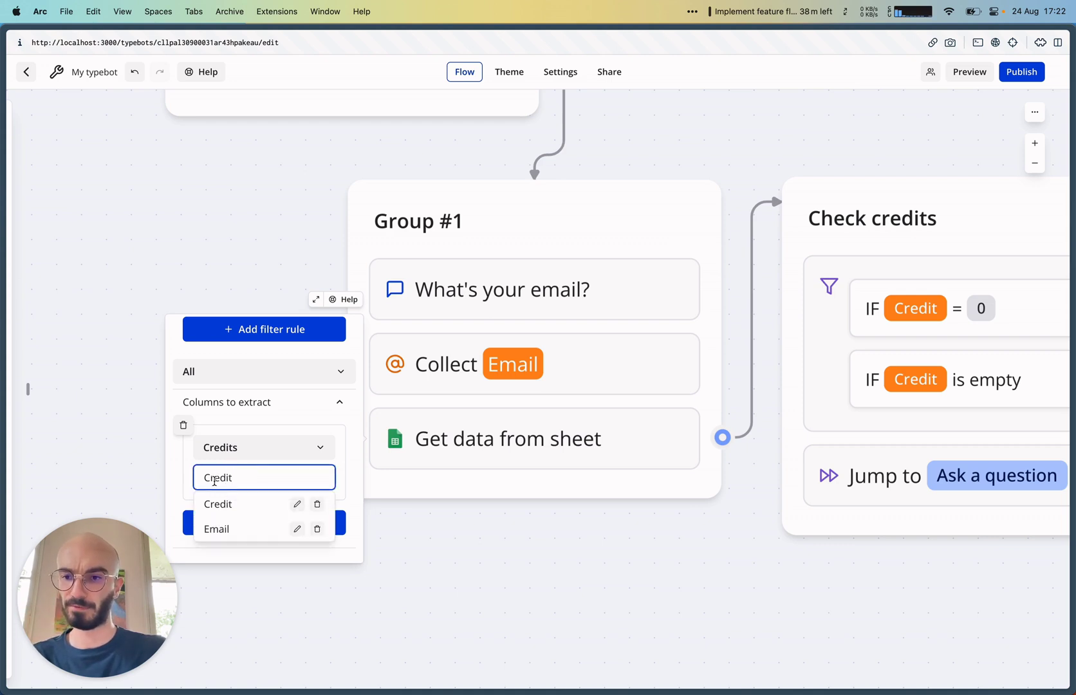
{"action": "left_click", "coordinate": [611, 585]}
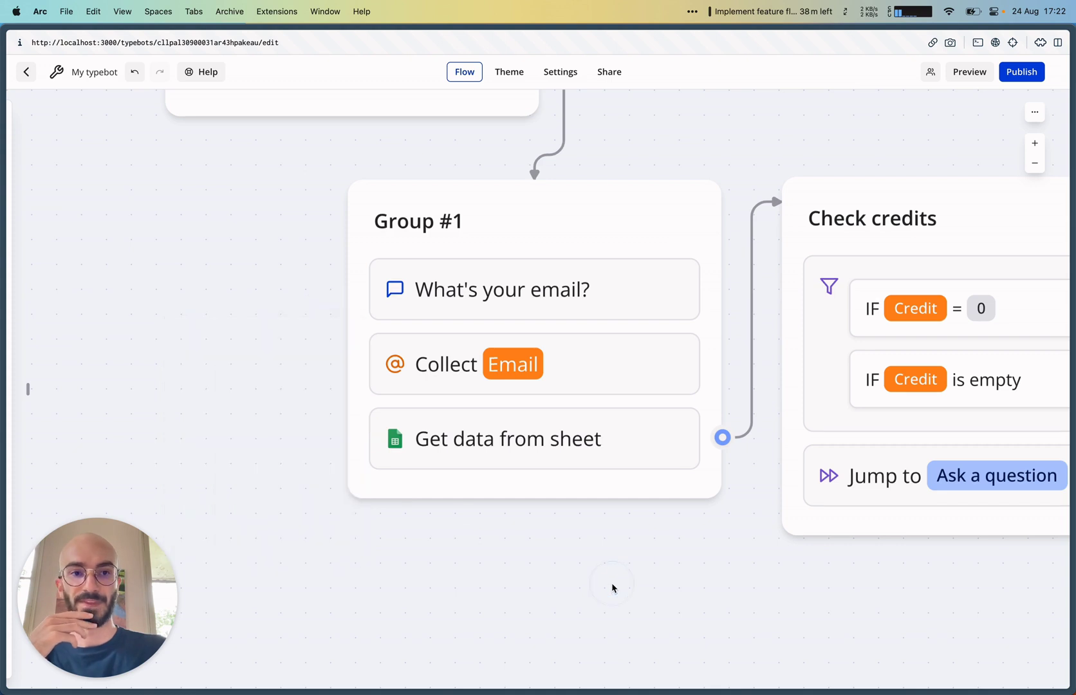
- Inspect the Insert a row block's settings
{"action": "scroll", "coordinate": [612, 586], "scroll_direction": "right", "scroll_amount": 7}
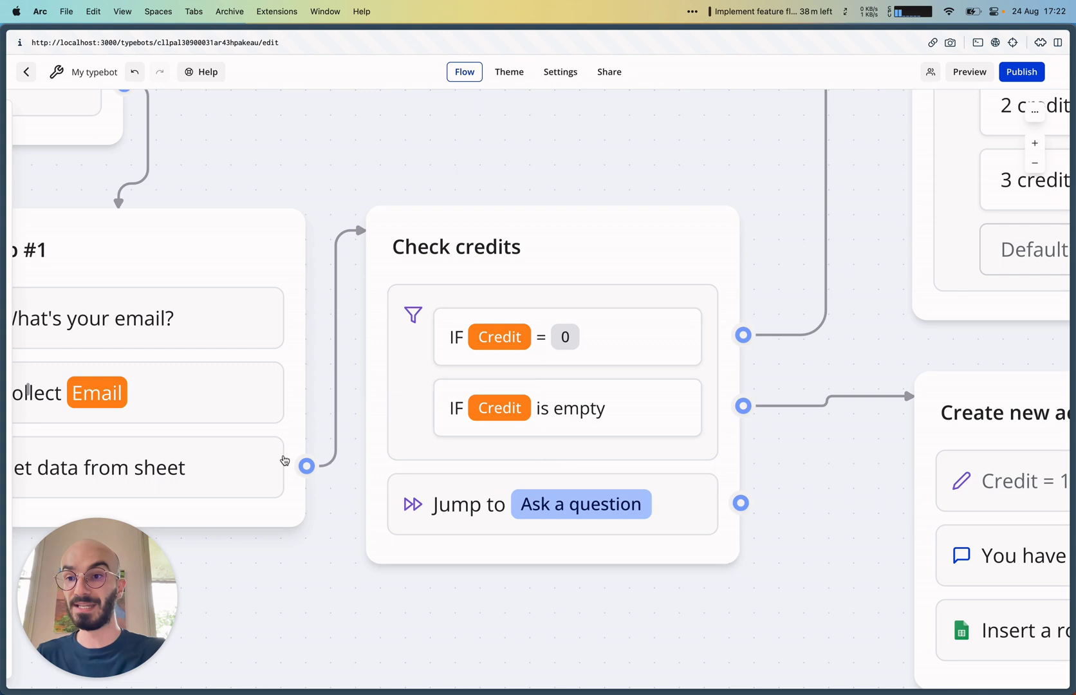
{"action": "scroll", "coordinate": [286, 459], "scroll_direction": "left", "scroll_amount": 5}
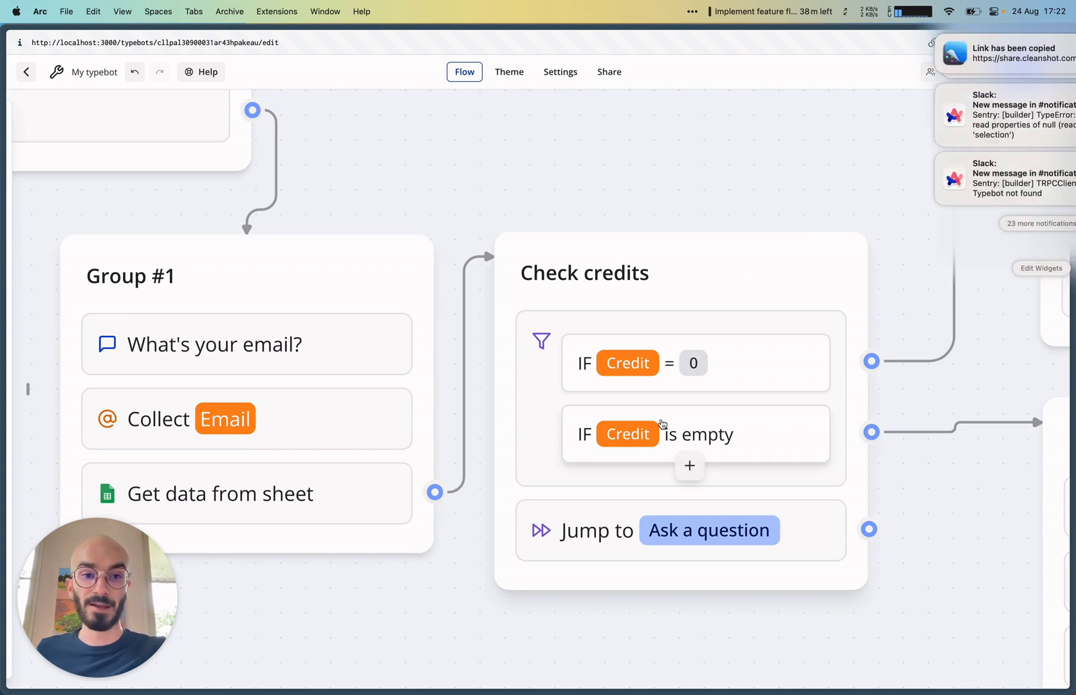
{"action": "scroll", "coordinate": [717, 447], "scroll_direction": "right", "scroll_amount": 10}
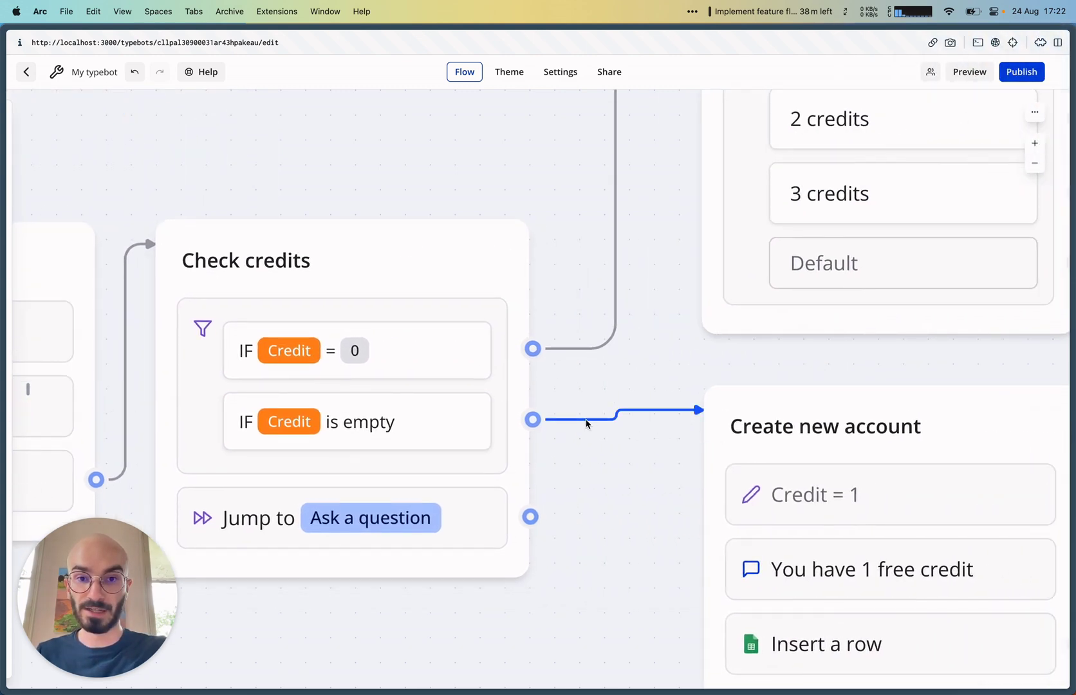
{"action": "scroll", "coordinate": [584, 423], "scroll_direction": "right", "scroll_amount": 12}
{"action": "scroll", "coordinate": [584, 423], "scroll_direction": "down", "scroll_amount": 4}
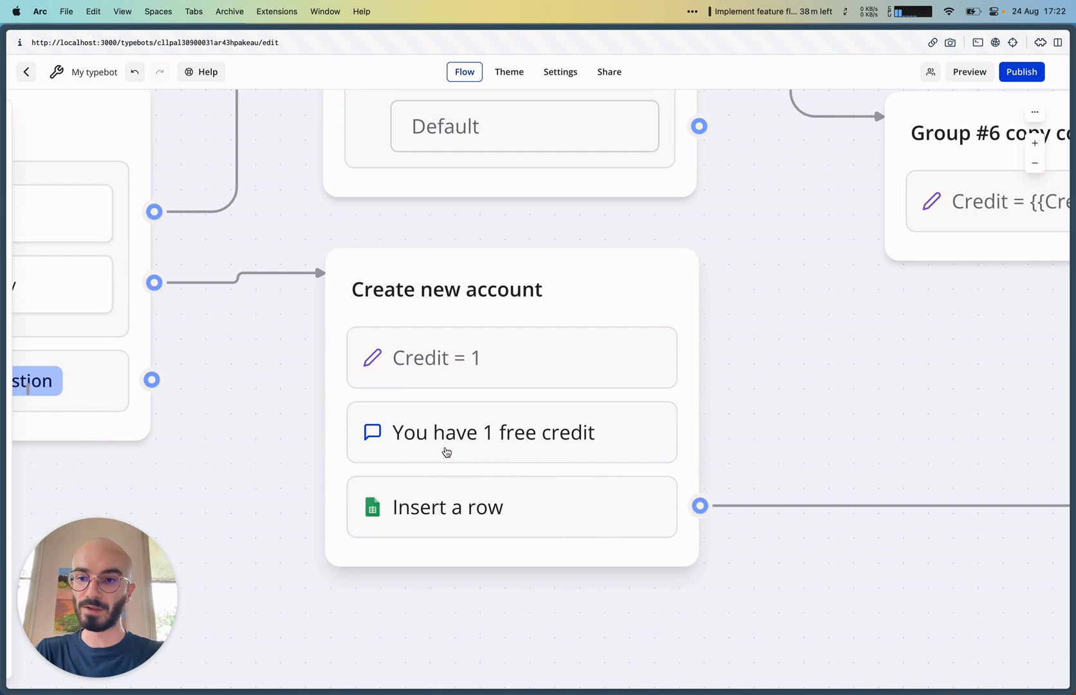
{"action": "left_click", "coordinate": [432, 509]}
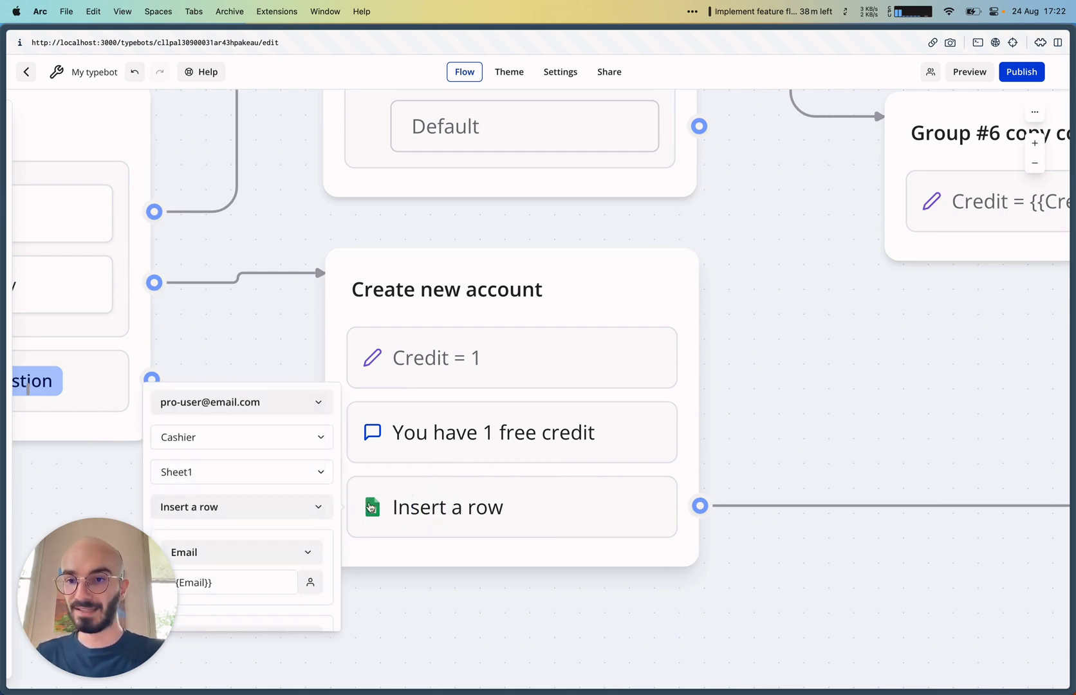
{"action": "scroll", "coordinate": [270, 505], "scroll_direction": "down", "scroll_amount": 2}
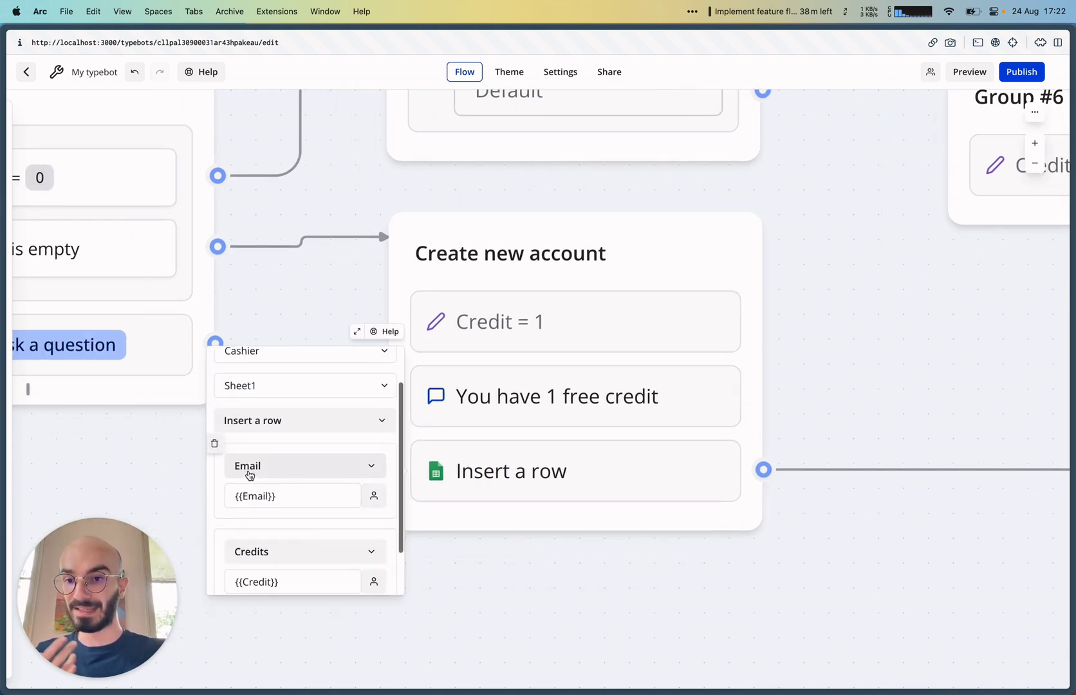
{"action": "scroll", "coordinate": [272, 498], "scroll_direction": "down", "scroll_amount": 2}
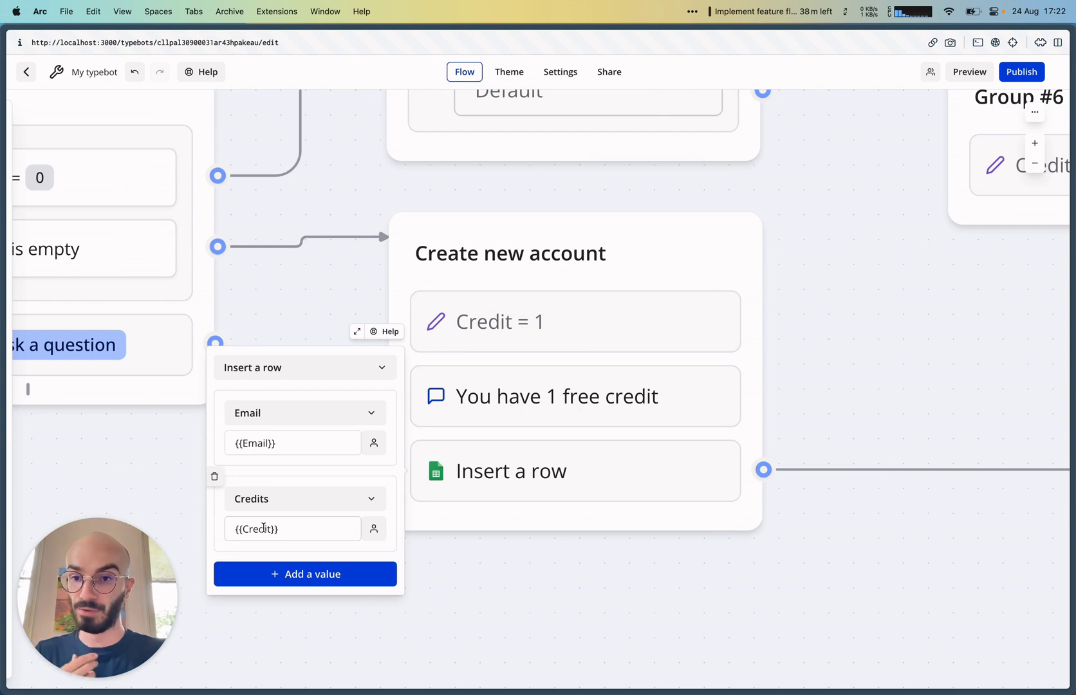
{"action": "left_click", "coordinate": [470, 566]}
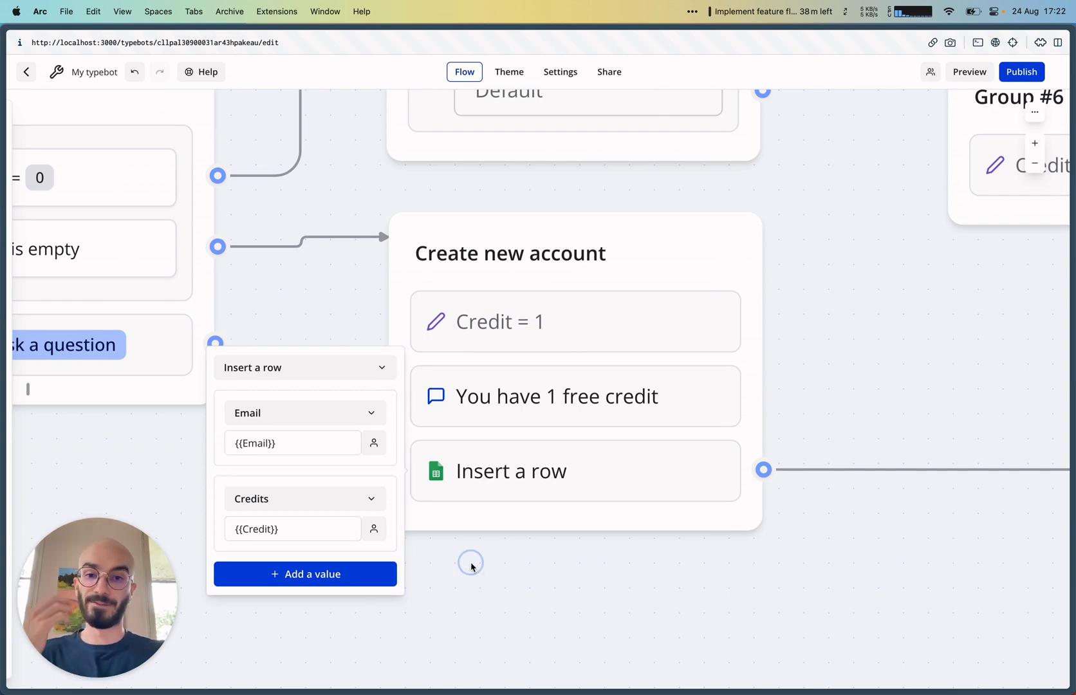
- Review the update-row block: which rows it targets and which cells it updates
{"action": "scroll", "coordinate": [560, 545], "scroll_direction": "right", "scroll_amount": 10}
{"action": "scroll", "coordinate": [560, 545], "scroll_direction": "right", "scroll_amount": 10}
{"action": "scroll", "coordinate": [560, 545], "scroll_direction": "down", "scroll_amount": 3}
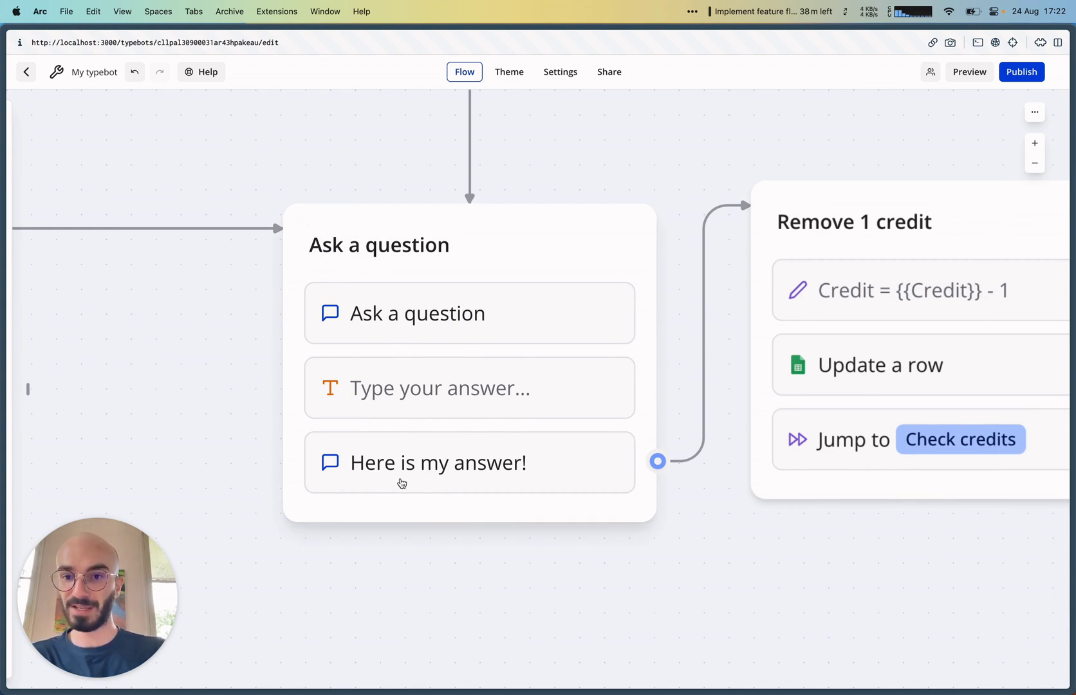
{"action": "scroll", "coordinate": [904, 292], "scroll_direction": "right", "scroll_amount": 4}
{"action": "scroll", "coordinate": [904, 292], "scroll_direction": "up", "scroll_amount": 1}
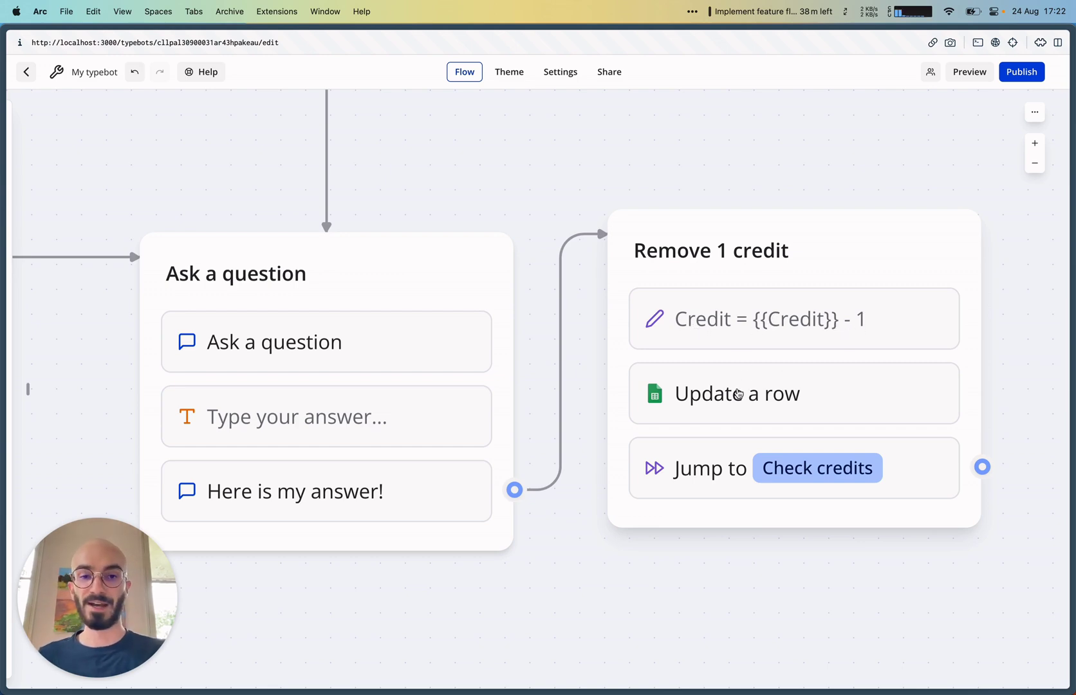
{"action": "left_click", "coordinate": [738, 394]}
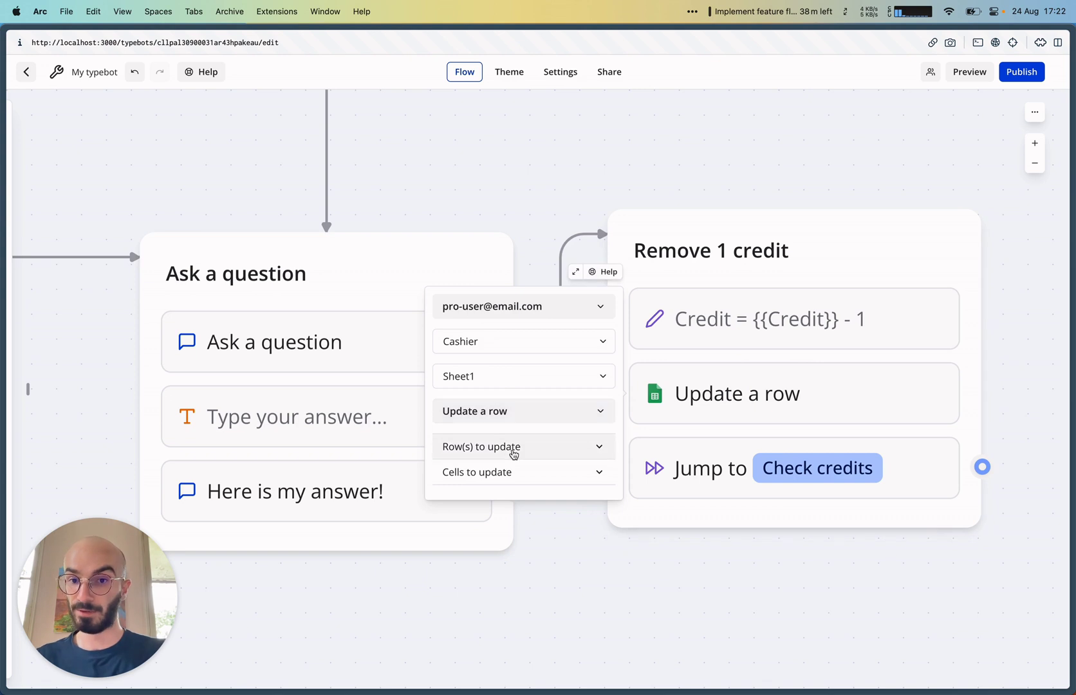
{"action": "left_click", "coordinate": [513, 453]}
{"action": "scroll", "coordinate": [480, 378], "scroll_direction": "up", "scroll_amount": 2}
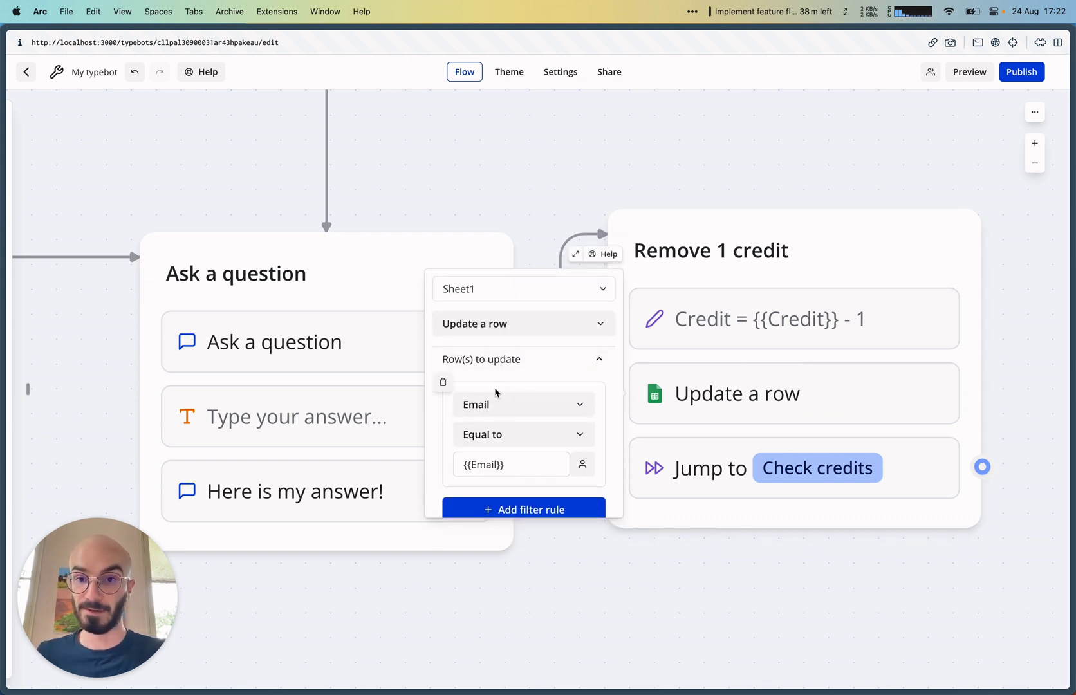
{"action": "scroll", "coordinate": [496, 391], "scroll_direction": "down", "scroll_amount": 1}
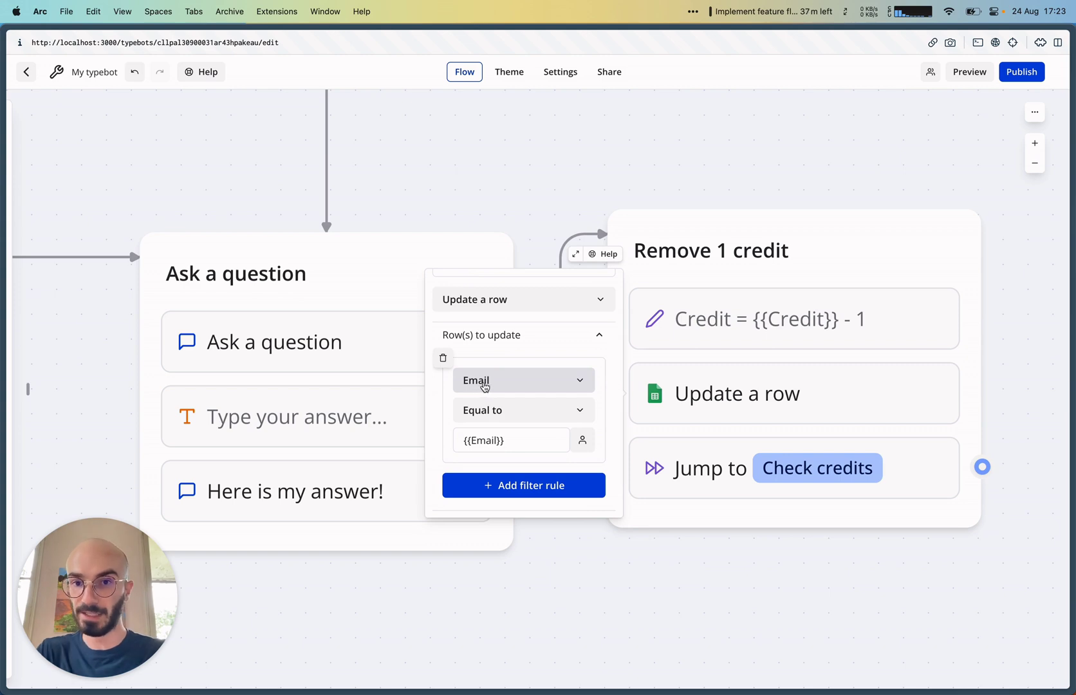
{"action": "scroll", "coordinate": [493, 435], "scroll_direction": "down", "scroll_amount": 1}
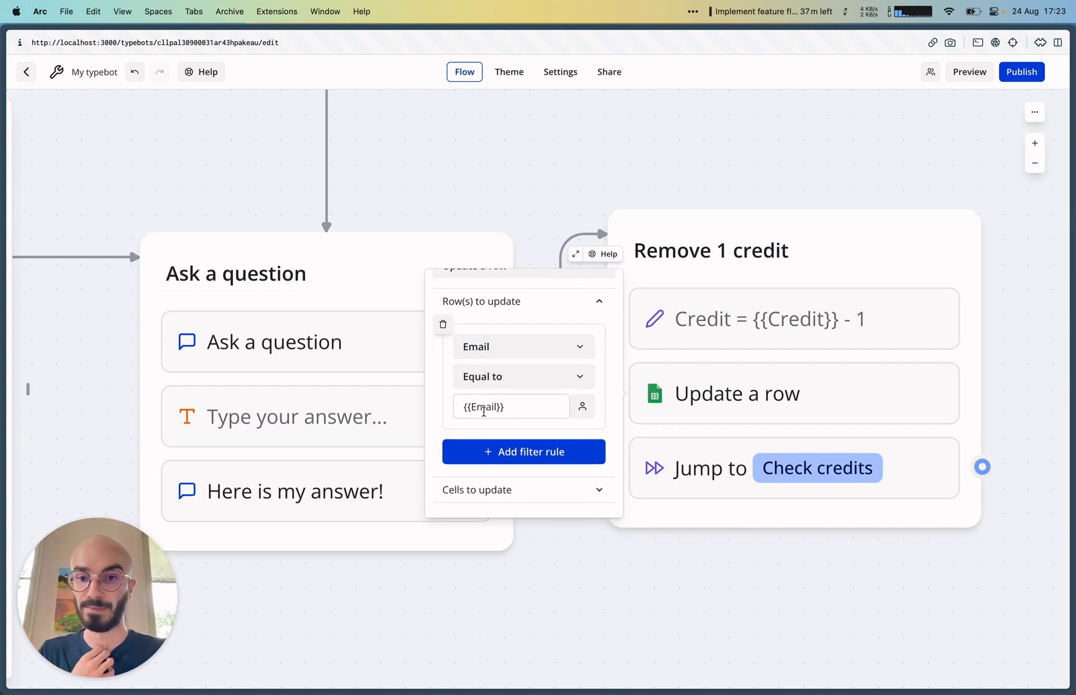
{"action": "left_click", "coordinate": [489, 489]}
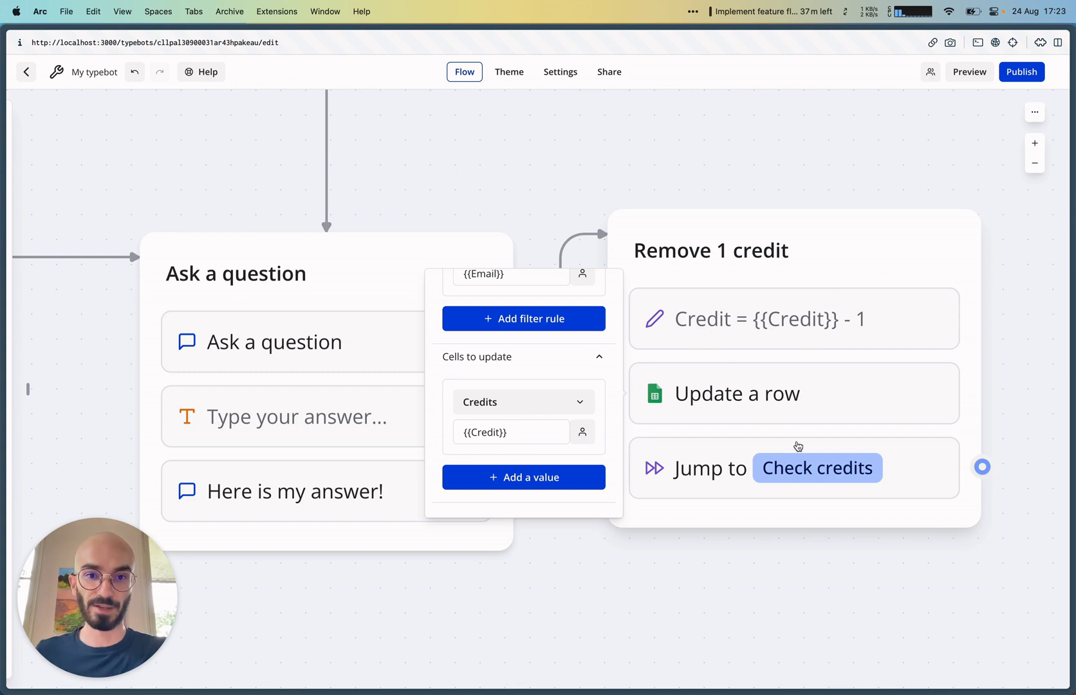
{"action": "left_click", "coordinate": [754, 563]}
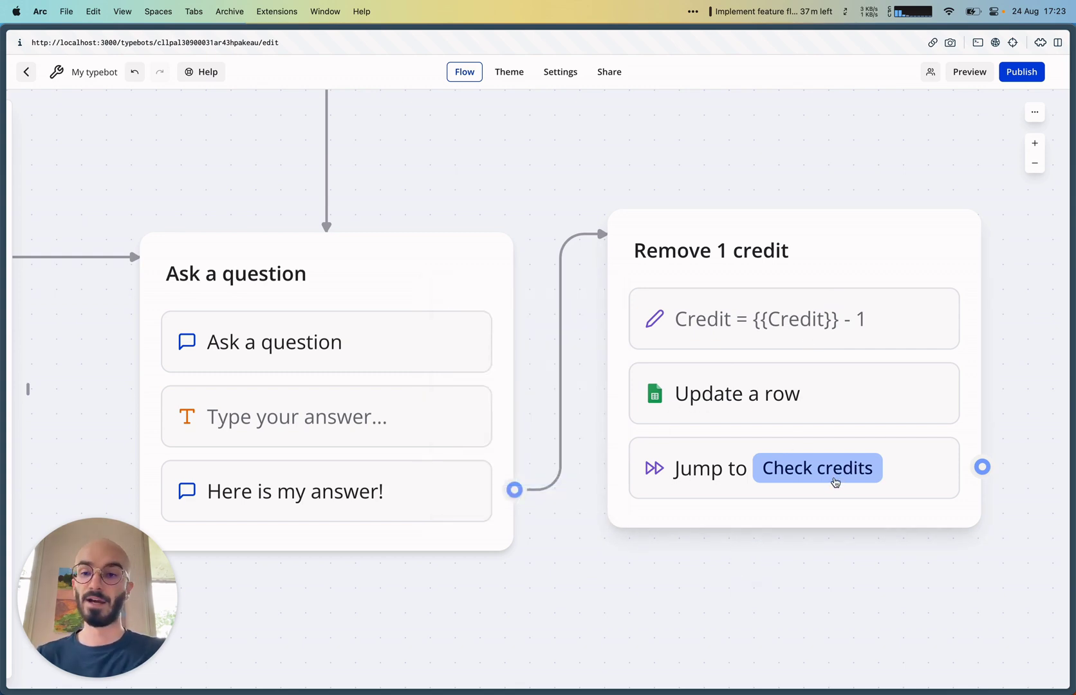
- Move to the Check credits group and look over its part of the flow
{"action": "left_click", "coordinate": [834, 481]}
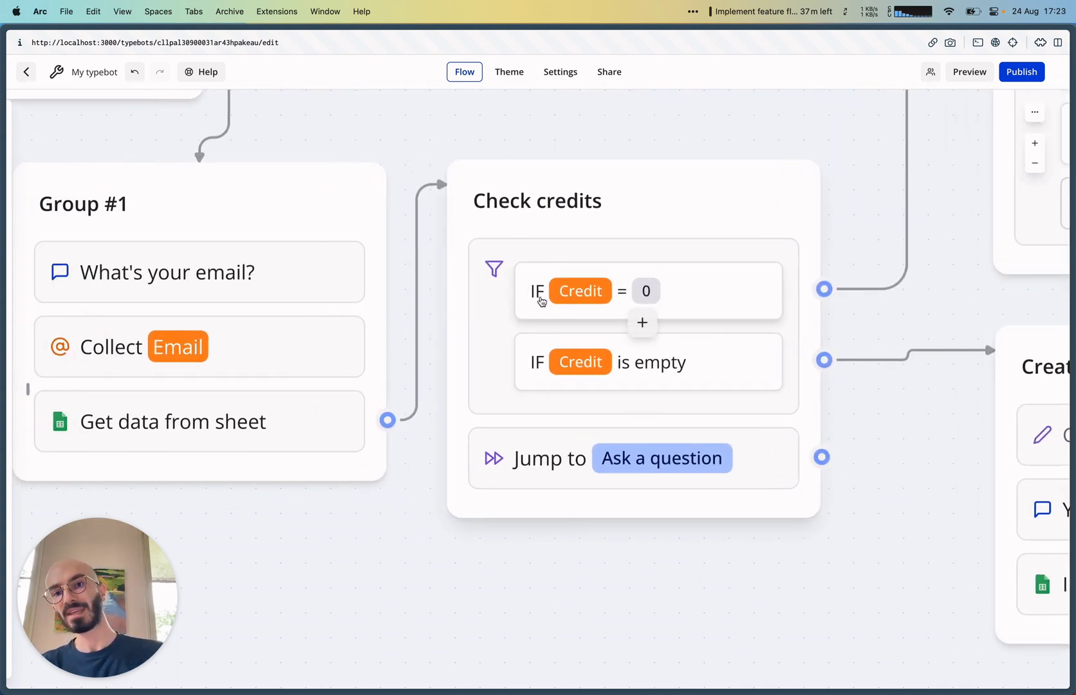
{"action": "scroll", "coordinate": [540, 300], "scroll_direction": "right", "scroll_amount": 3}
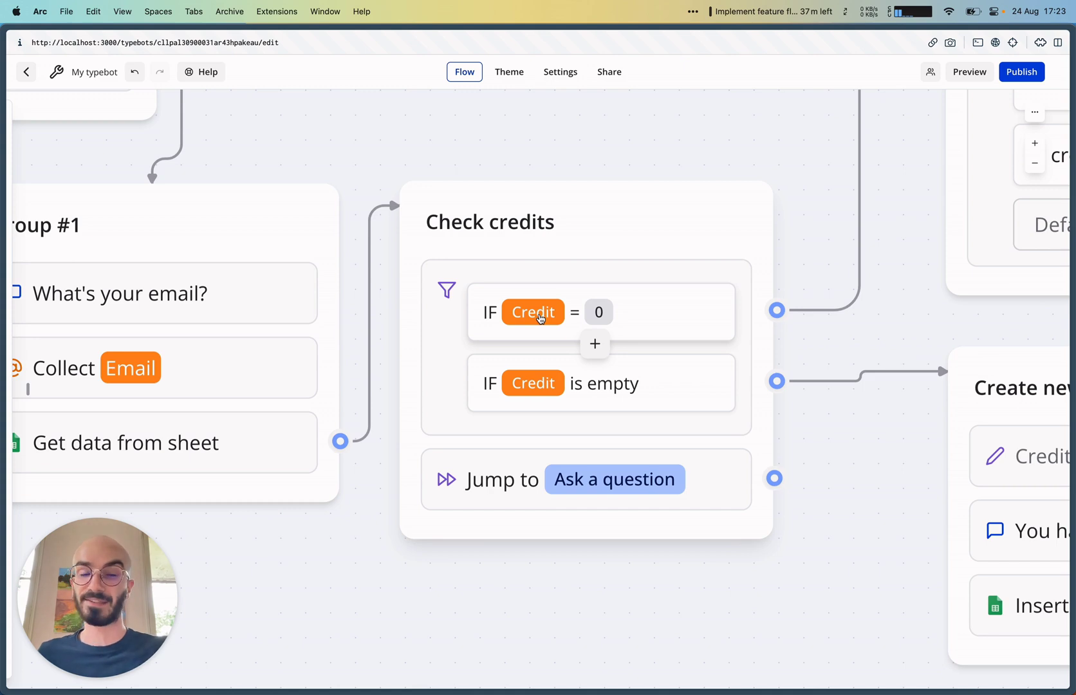
{"action": "scroll", "coordinate": [540, 317], "scroll_direction": "right", "scroll_amount": 10}
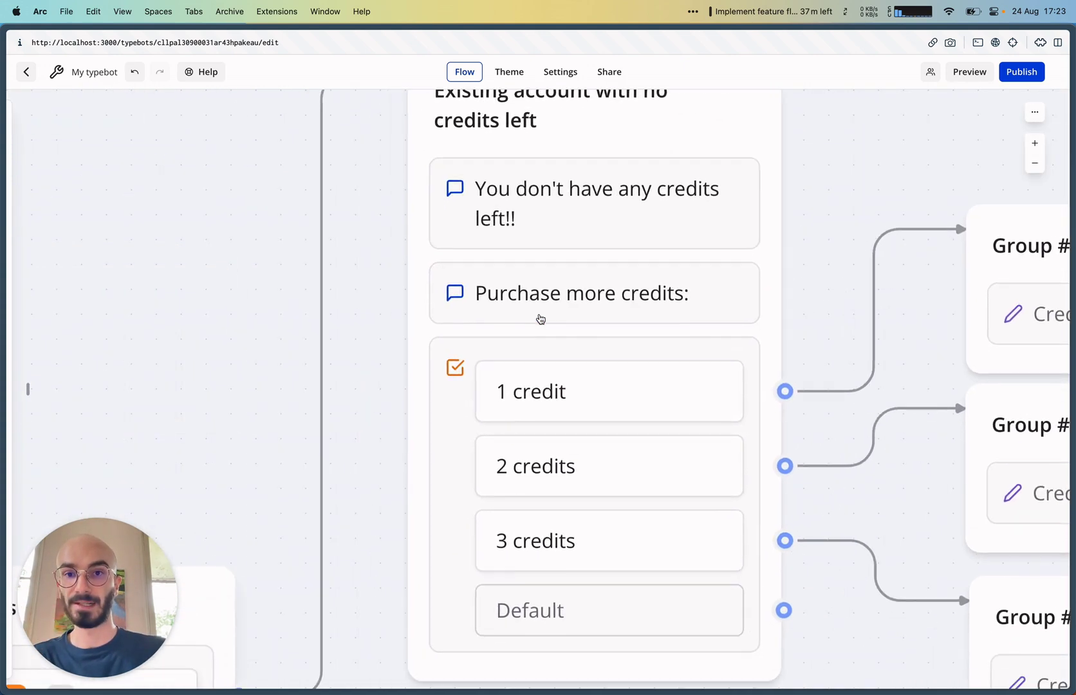
{"action": "scroll", "coordinate": [541, 318], "scroll_direction": "down", "scroll_amount": 5}
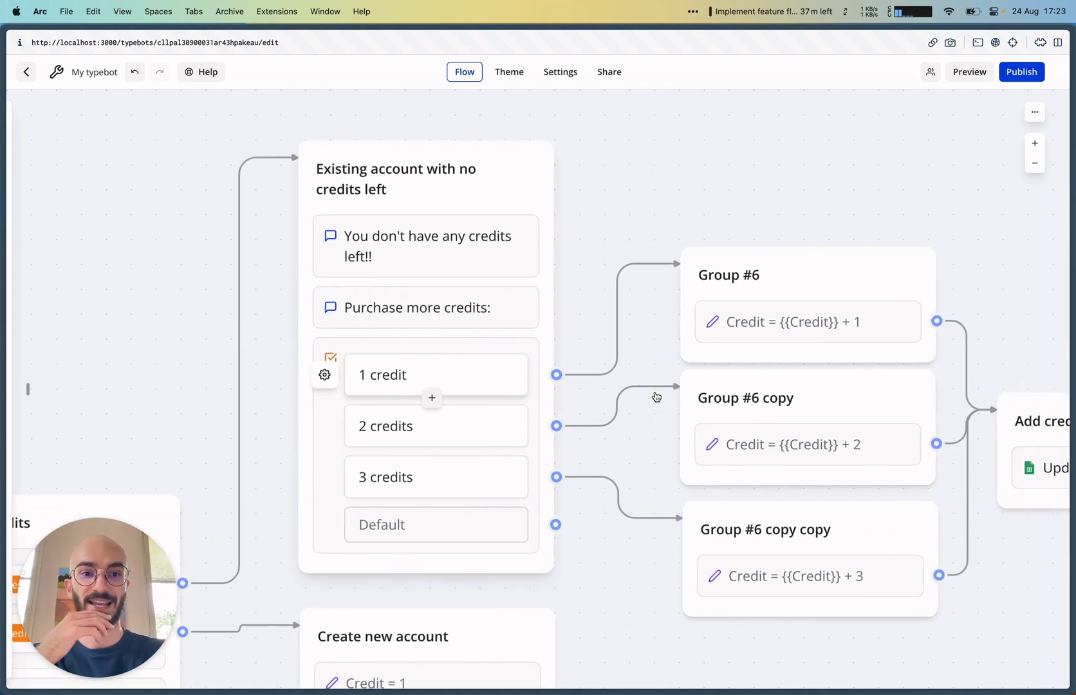
{"action": "scroll", "coordinate": [655, 396], "scroll_direction": "right", "scroll_amount": 3}
{"action": "scroll", "coordinate": [655, 397], "scroll_direction": "down", "scroll_amount": 1}
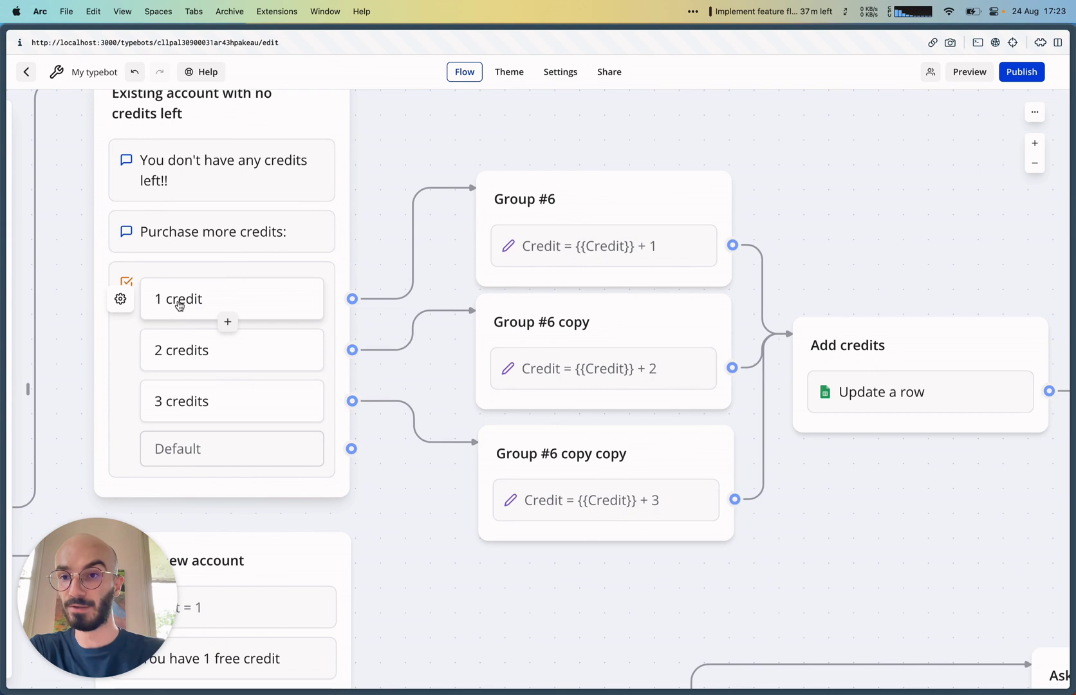
{"action": "scroll", "coordinate": [684, 471], "scroll_direction": "right", "scroll_amount": 5}
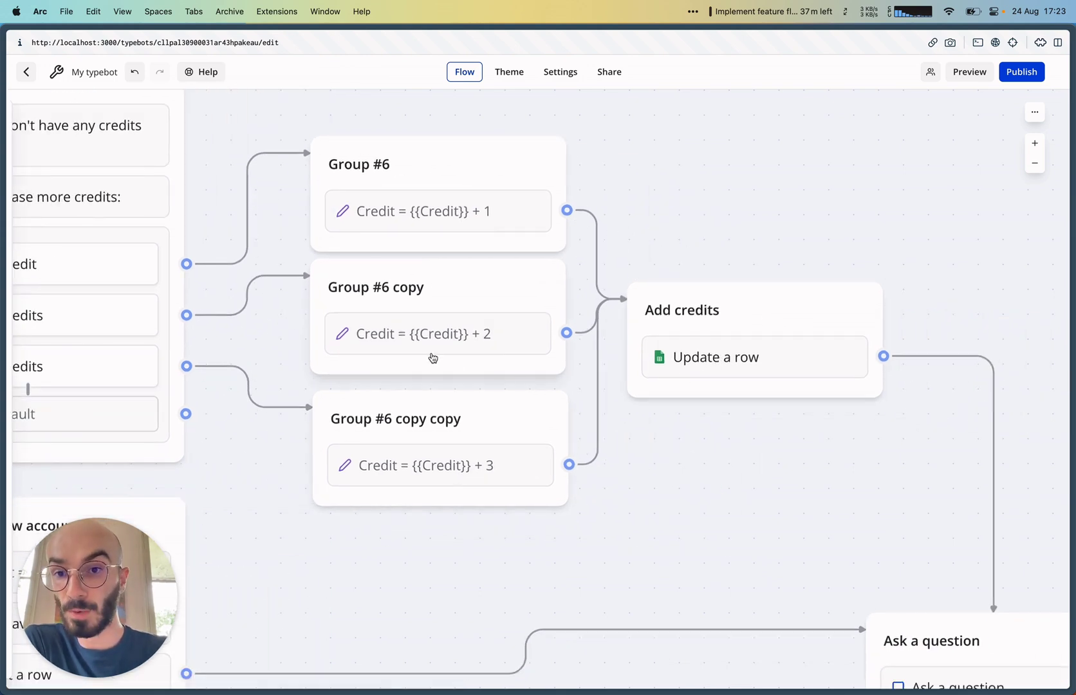
{"action": "scroll", "coordinate": [722, 362], "scroll_direction": "right", "scroll_amount": 3}
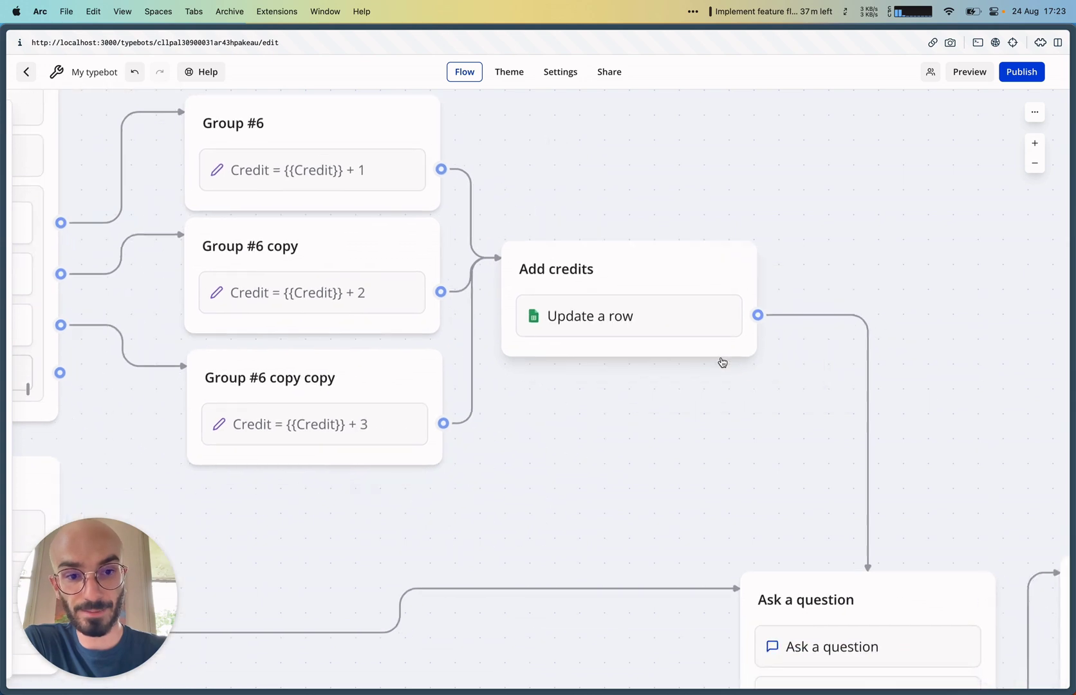
{"action": "scroll", "coordinate": [619, 319], "scroll_direction": "right", "scroll_amount": 10}
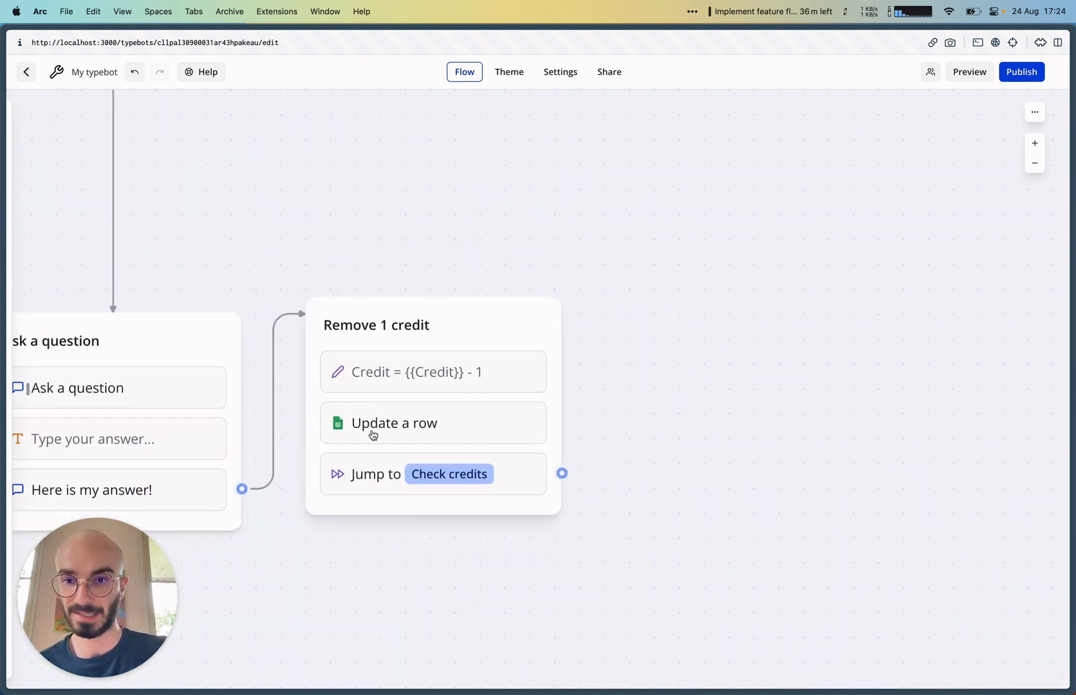
{"action": "scroll", "coordinate": [377, 433], "scroll_direction": "left", "scroll_amount": 15}
{"action": "scroll", "coordinate": [377, 432], "scroll_direction": "up", "scroll_amount": 5}
{"action": "scroll", "coordinate": [661, 506], "scroll_direction": "down", "scroll_amount": 5}
{"action": "scroll", "coordinate": [661, 507], "scroll_direction": "right", "scroll_amount": 2}
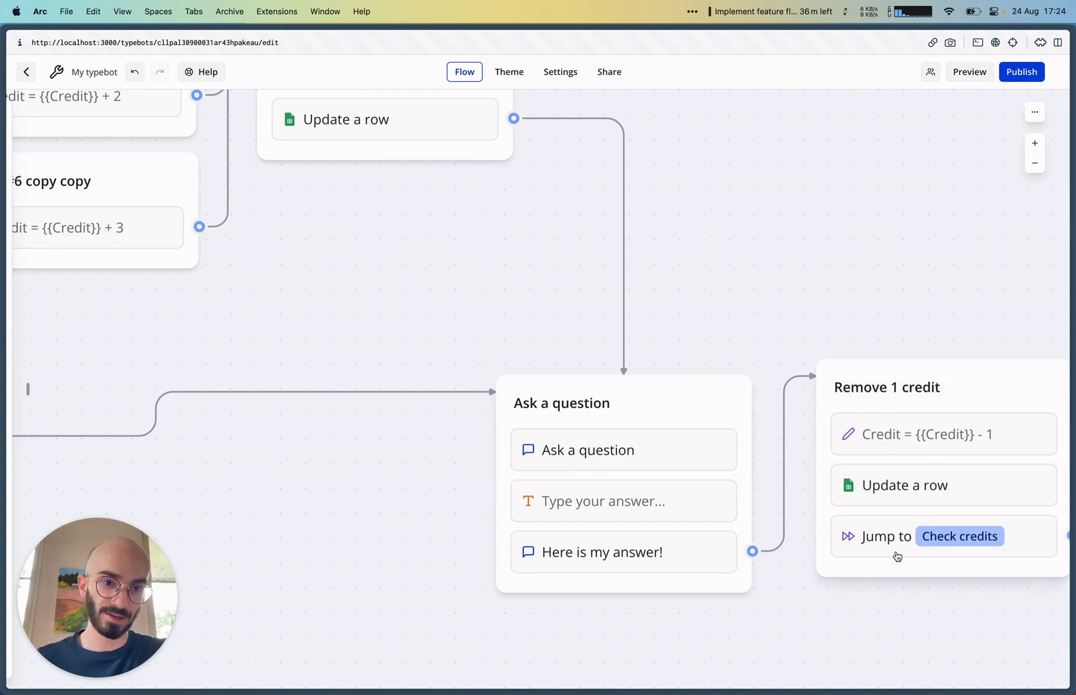
{"action": "scroll", "coordinate": [905, 547], "scroll_direction": "left", "scroll_amount": 10}
{"action": "scroll", "coordinate": [905, 547], "scroll_direction": "up", "scroll_amount": 5}
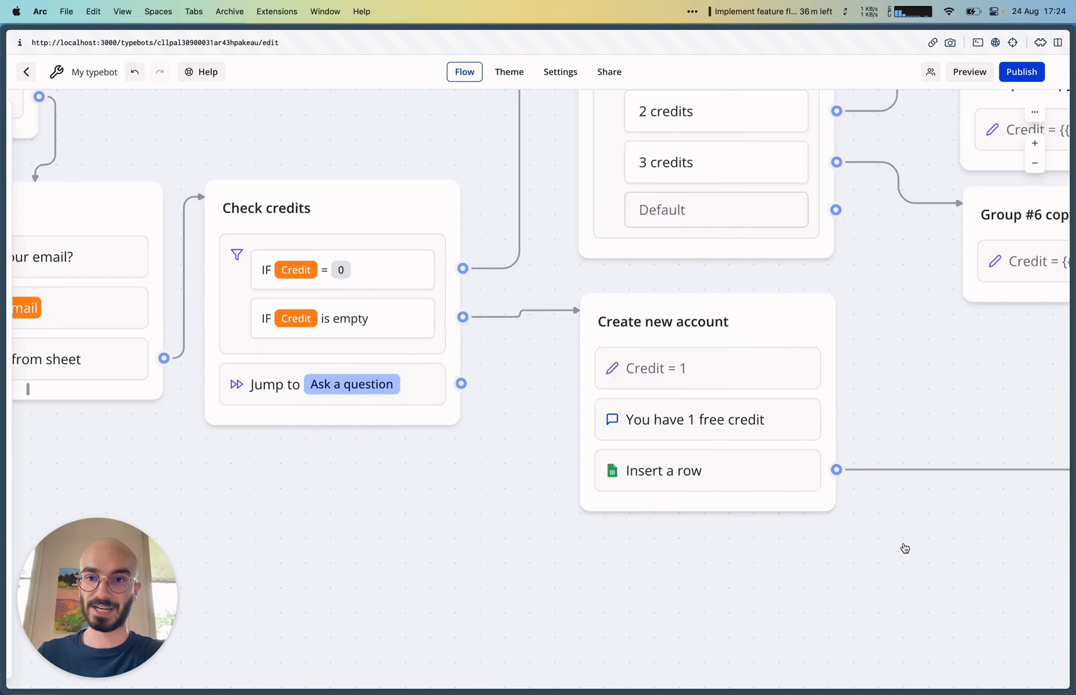
{"action": "scroll", "coordinate": [905, 547], "scroll_direction": "right", "scroll_amount": 5}
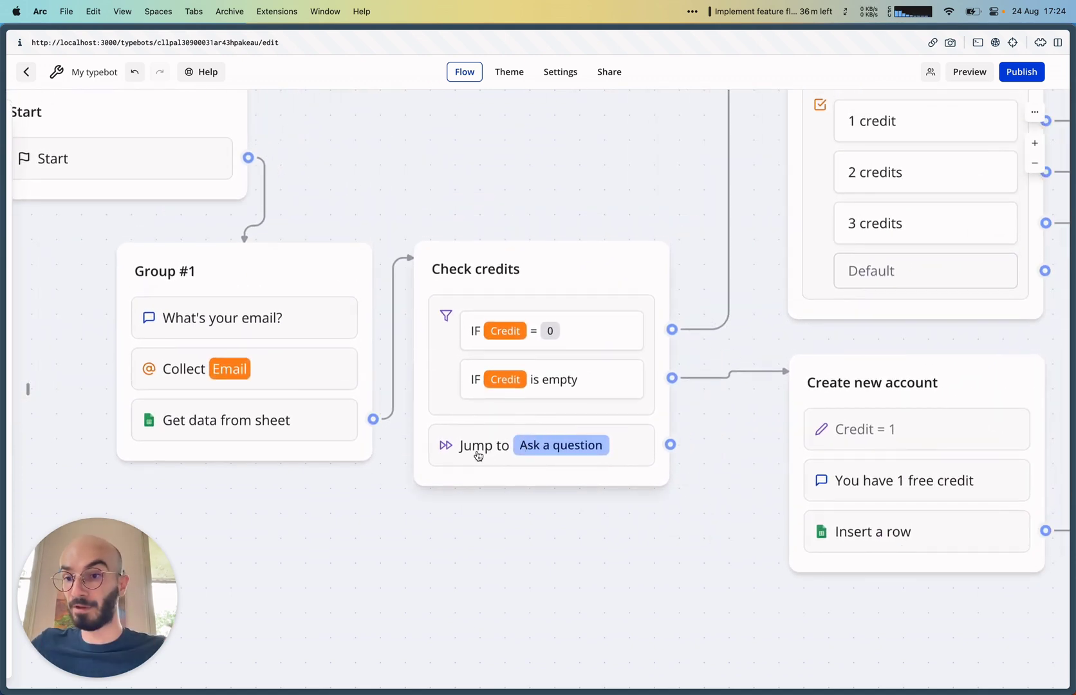
- Go to the Ask a question group on the canvas
{"action": "mouse_move", "coordinate": [483, 348]}
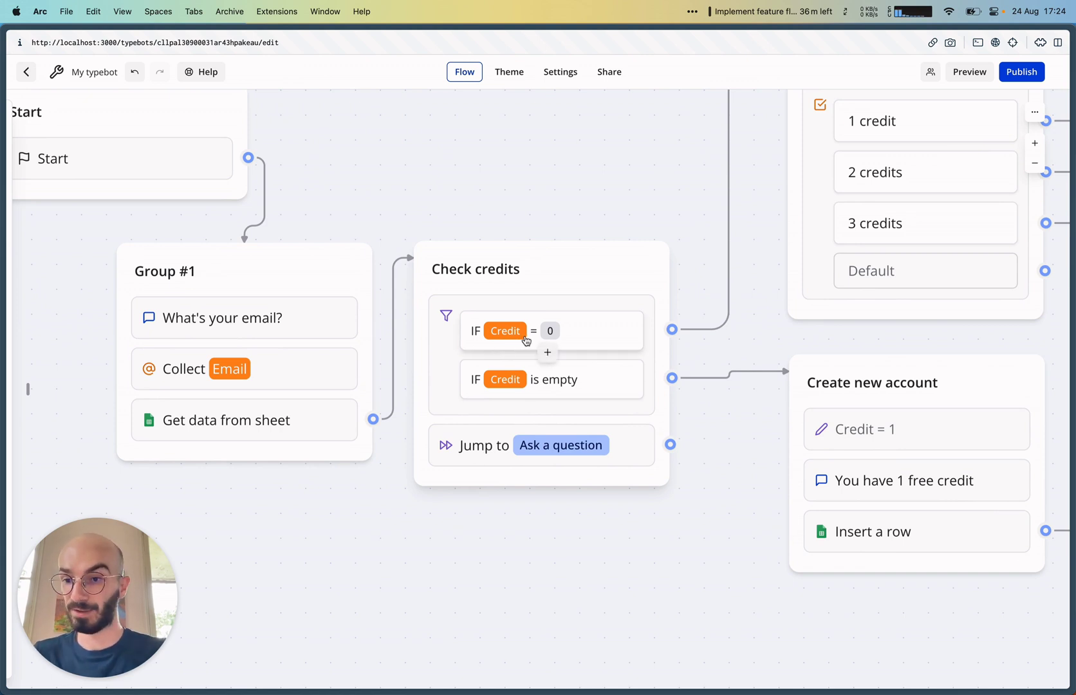
{"action": "mouse_move", "coordinate": [505, 378]}
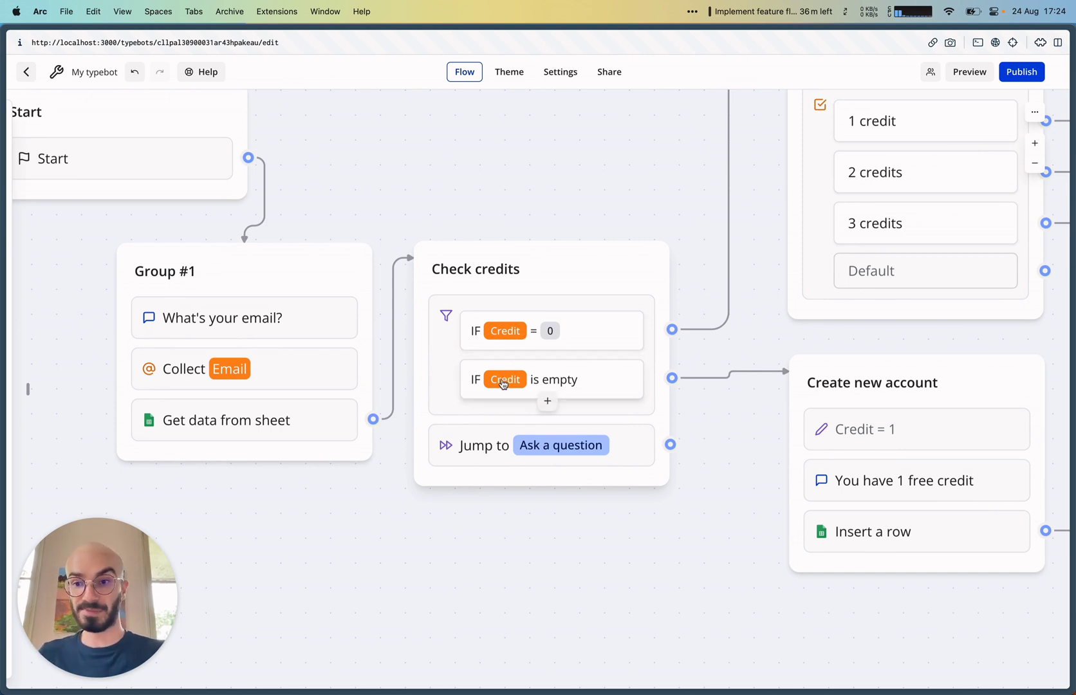
{"action": "left_click", "coordinate": [477, 450]}
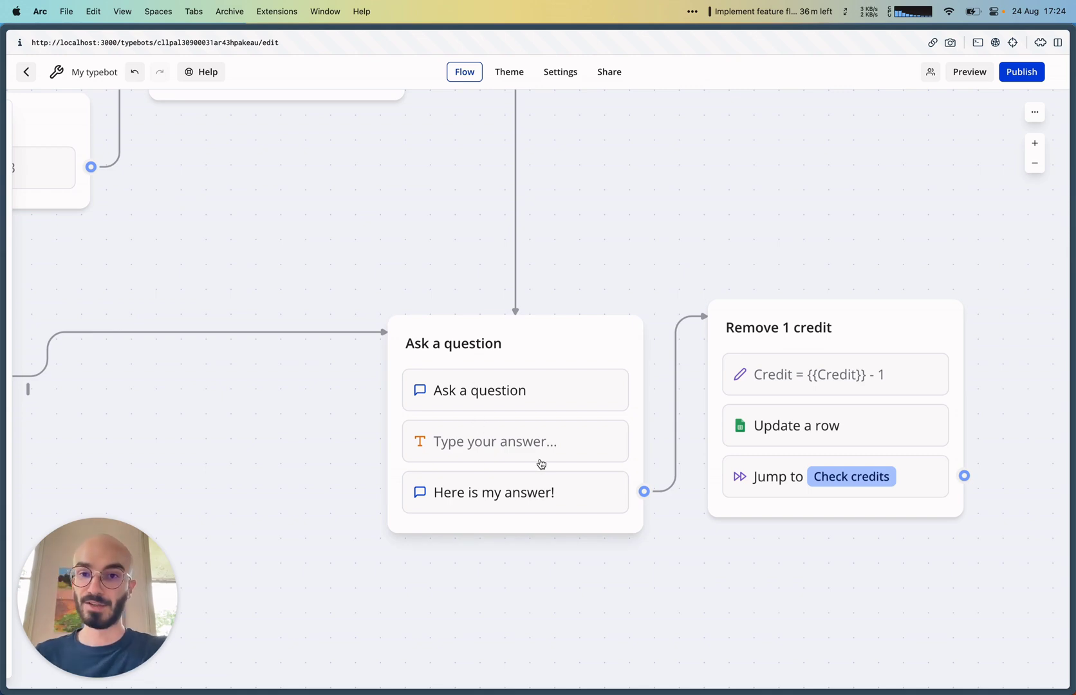
{"action": "scroll", "coordinate": [541, 463], "scroll_direction": "down", "scroll_amount": 3}
{"action": "scroll", "coordinate": [541, 463], "scroll_direction": "left", "scroll_amount": 10}
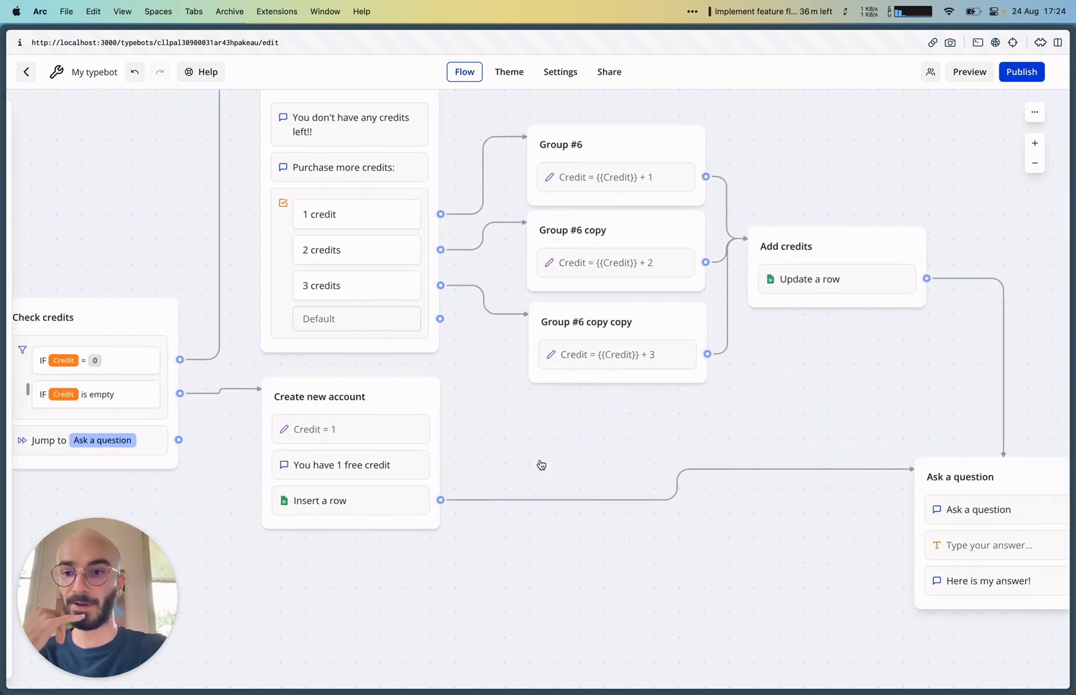
{"action": "scroll", "coordinate": [541, 465], "scroll_direction": "left", "scroll_amount": 10}
{"action": "scroll", "coordinate": [541, 465], "scroll_direction": "up", "scroll_amount": 2}
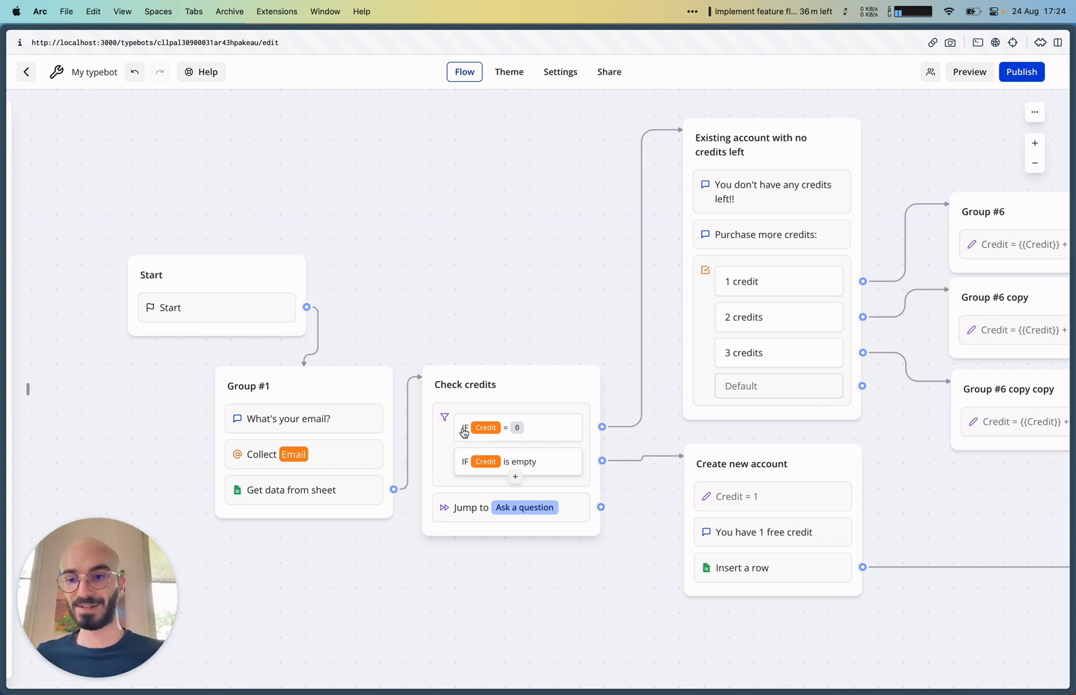
- Preview the bot with the test email and confirm 'You have 1 free credit'
{"action": "left_click", "coordinate": [968, 72]}
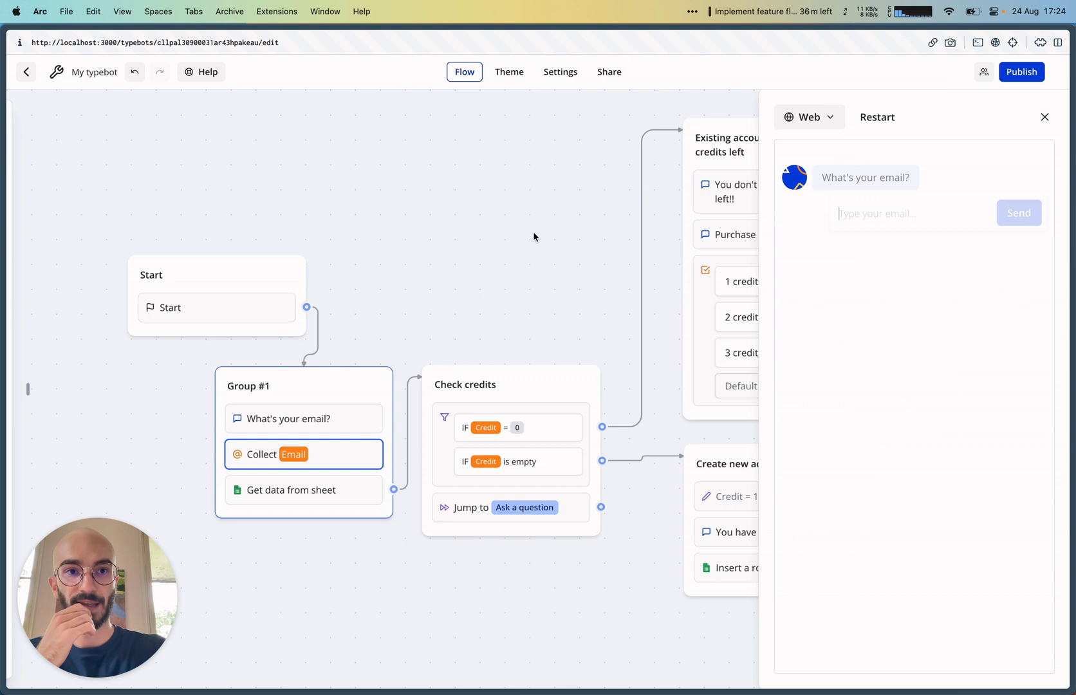
{"action": "type", "text": "test@test.com"}
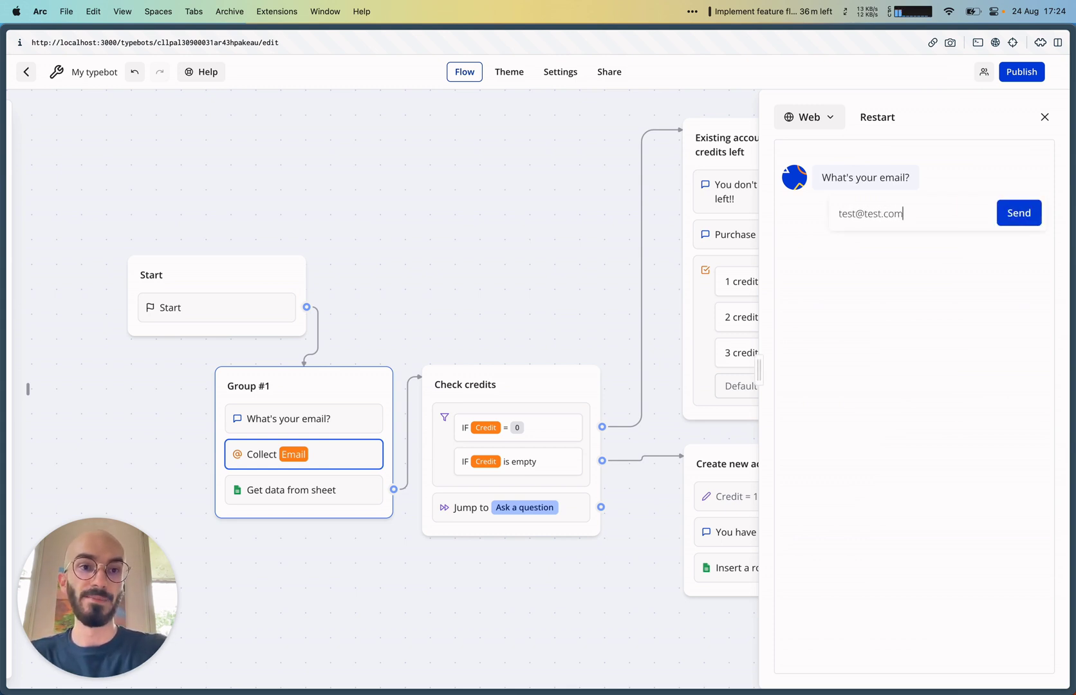
{"action": "key", "text": "Return"}
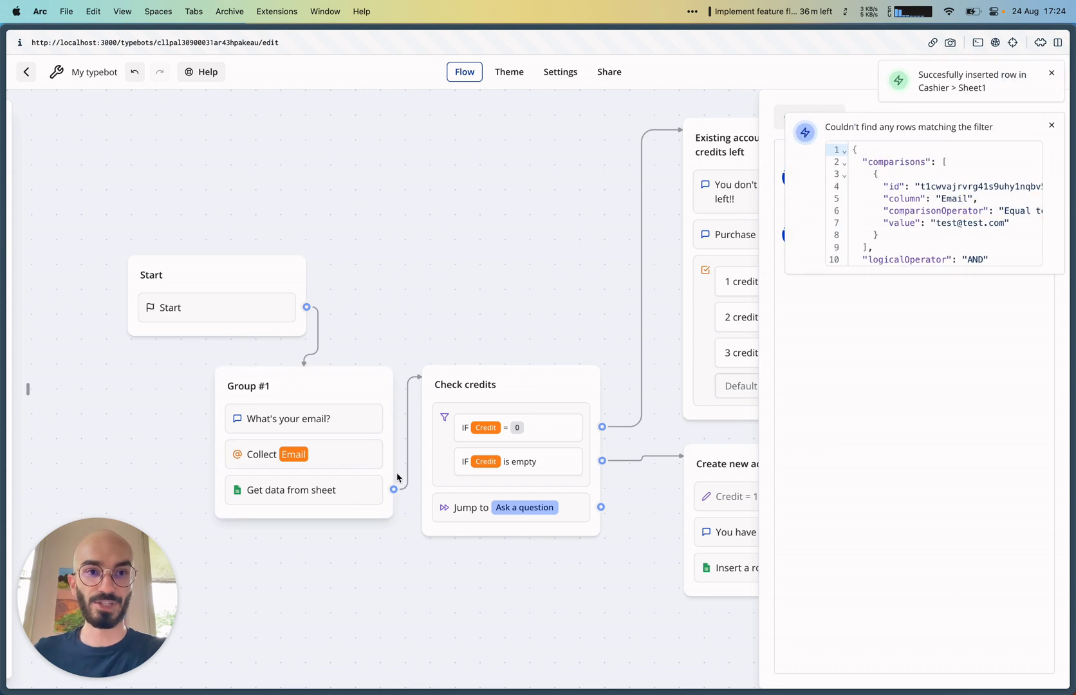
{"action": "scroll", "coordinate": [397, 478], "scroll_direction": "right", "scroll_amount": 5}
{"action": "scroll", "coordinate": [397, 477], "scroll_direction": "down", "scroll_amount": 2}
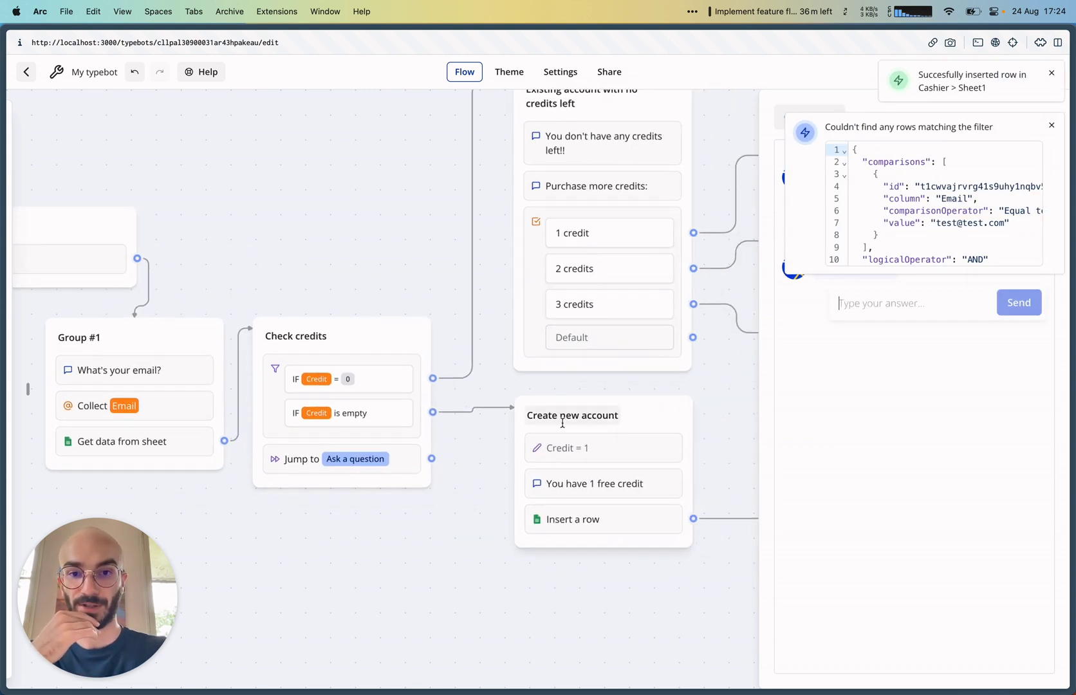
{"action": "scroll", "coordinate": [562, 423], "scroll_direction": "right", "scroll_amount": 3}
{"action": "scroll", "coordinate": [562, 423], "scroll_direction": "down", "scroll_amount": 1}
{"action": "left_click", "coordinate": [1051, 125]}
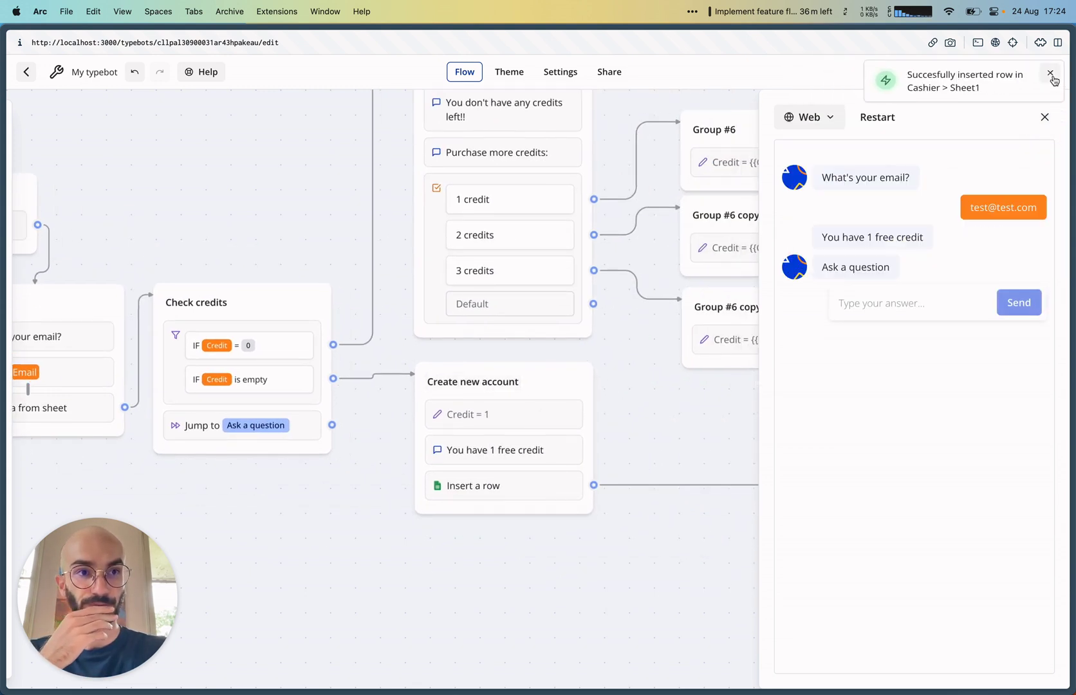
{"action": "left_click", "coordinate": [1051, 75]}
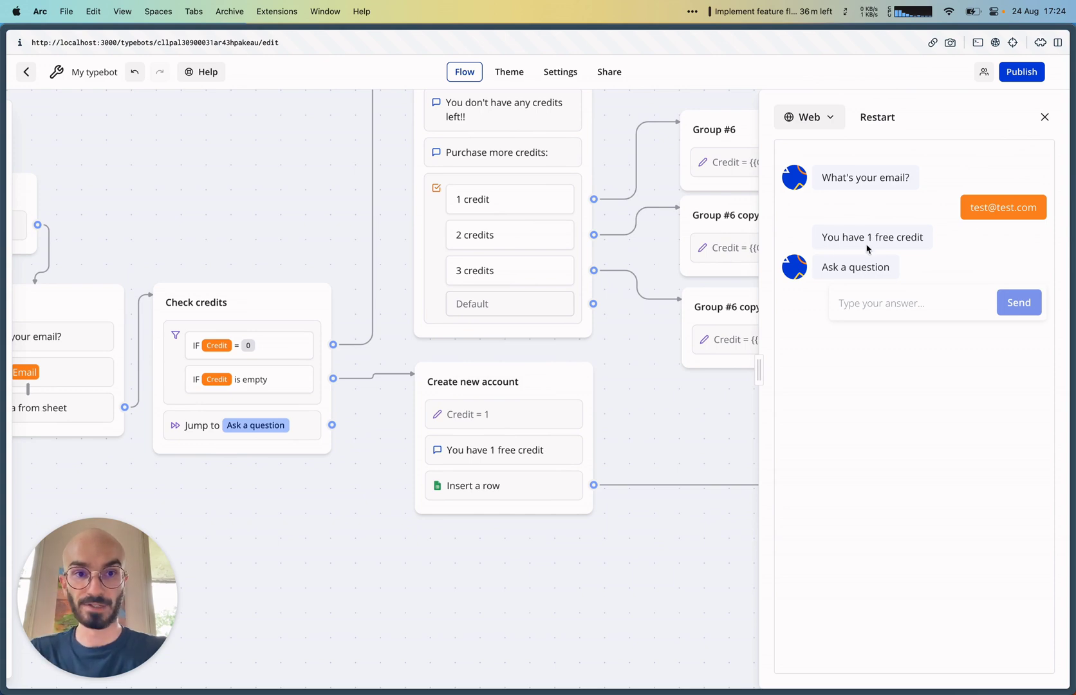
{"action": "key", "text": "super+t"}
- Confirm Cashier row 3 holds the test email with 1 credit, then return to the editor
{"action": "key", "text": "Return"}
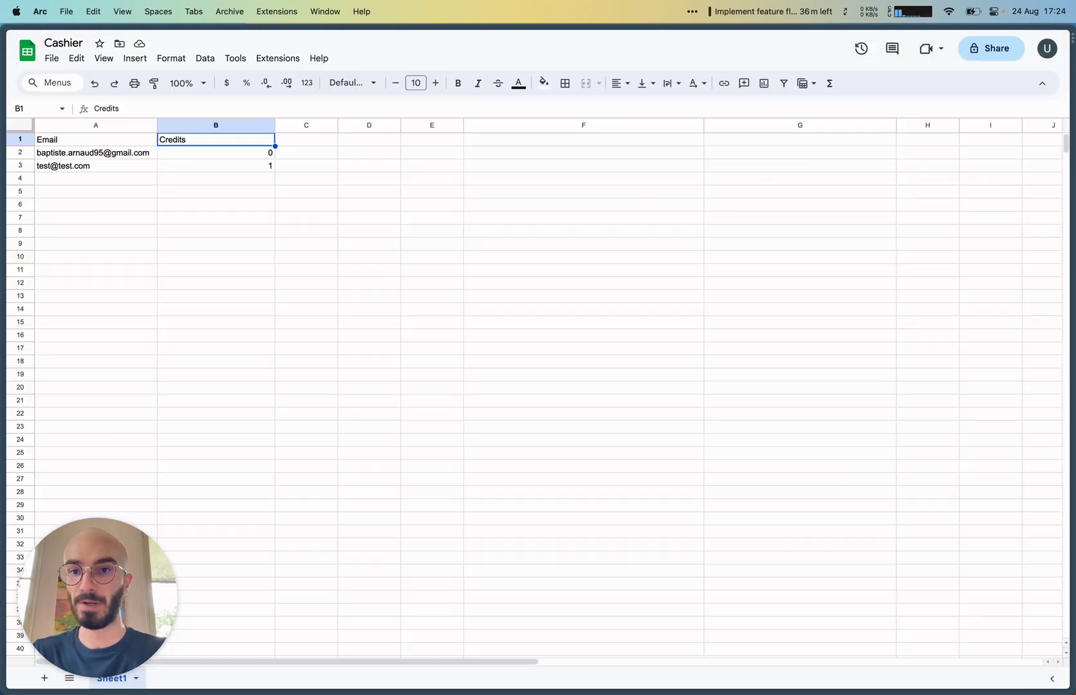
{"action": "left_click", "coordinate": [53, 166]}
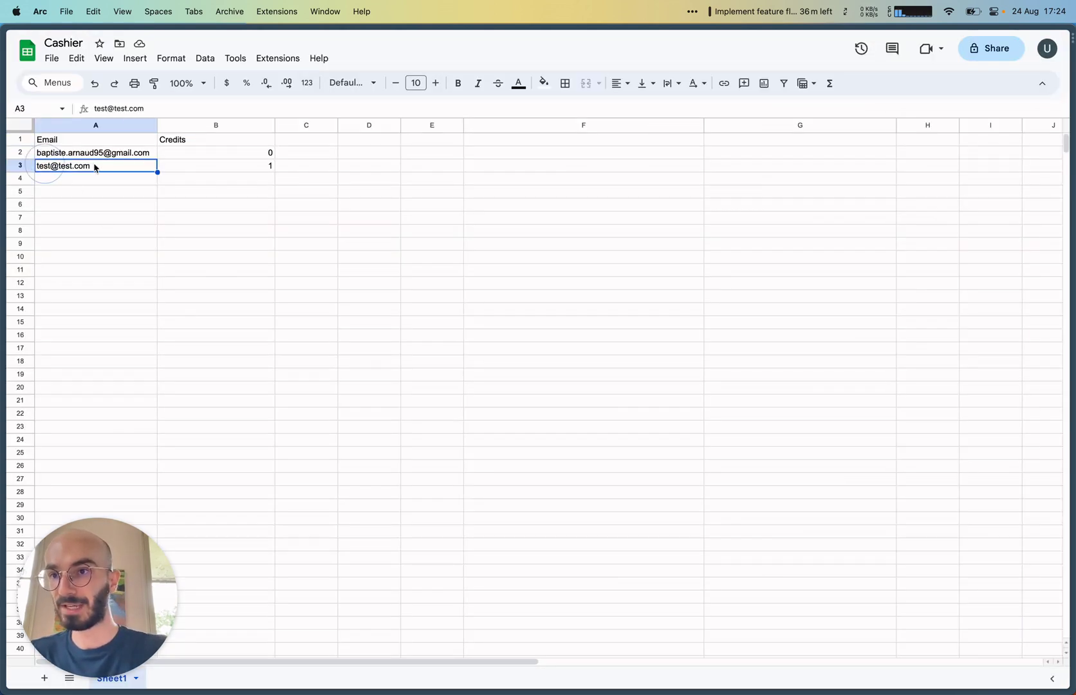
{"action": "left_click", "coordinate": [187, 170]}
{"action": "key", "text": "super+t"}
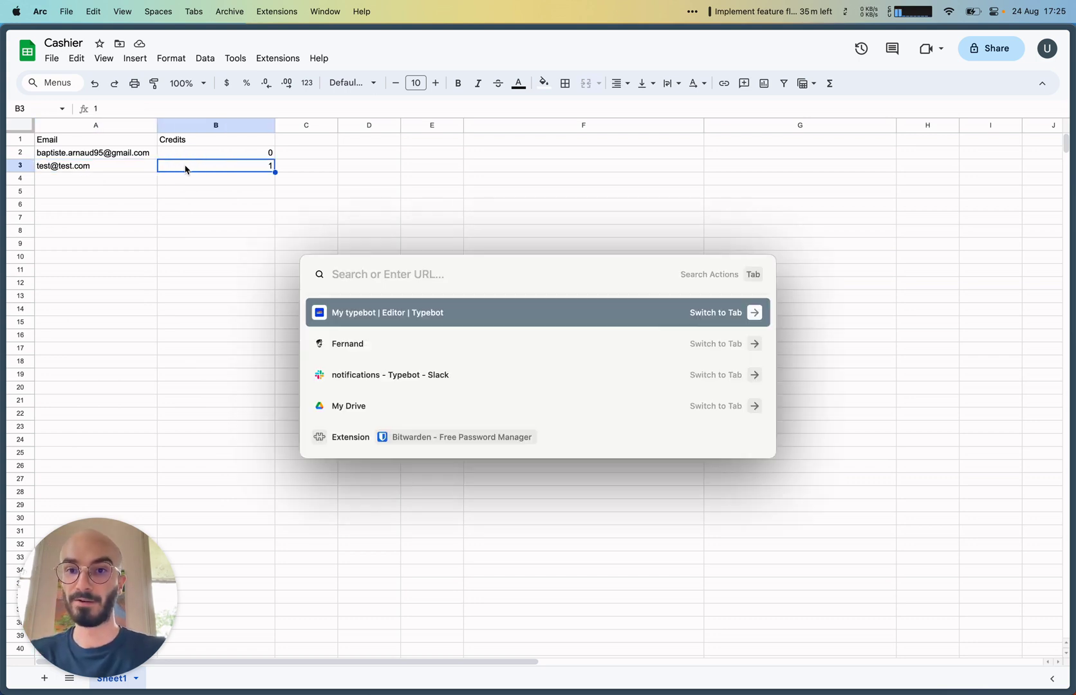
{"action": "key", "text": "Return"}
- Ask 'Question' in the preview and check the sheet shows 0 credits left
{"action": "left_click", "coordinate": [904, 302]}
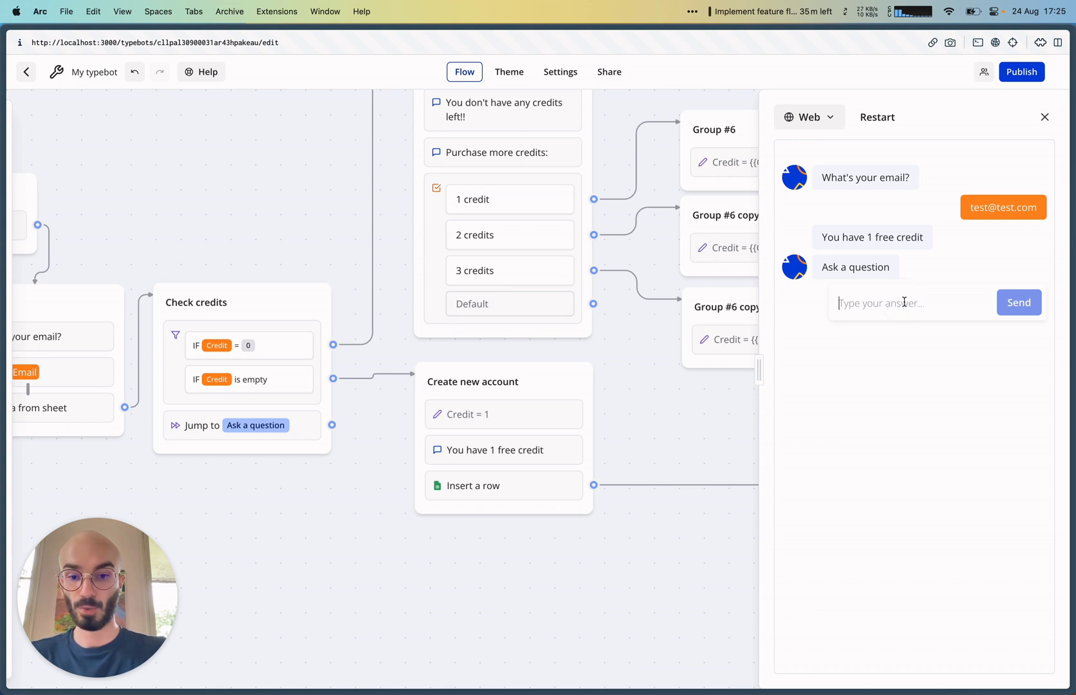
{"action": "type", "text": "Question"}
{"action": "key", "text": "Return"}
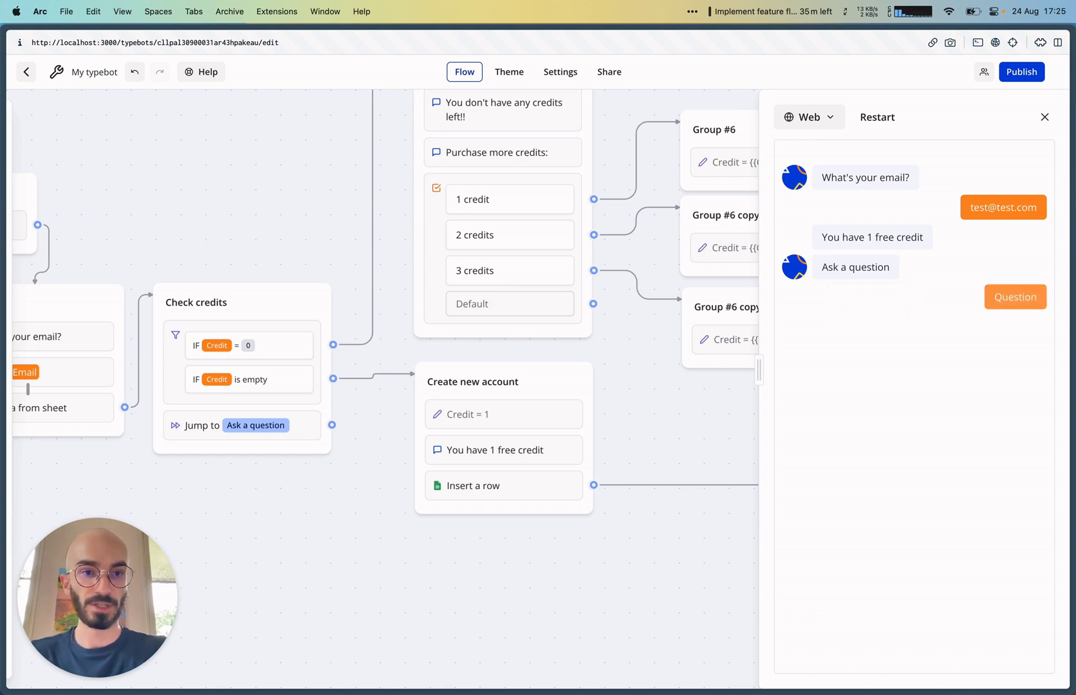
{"action": "scroll", "coordinate": [705, 387], "scroll_direction": "right", "scroll_amount": 10}
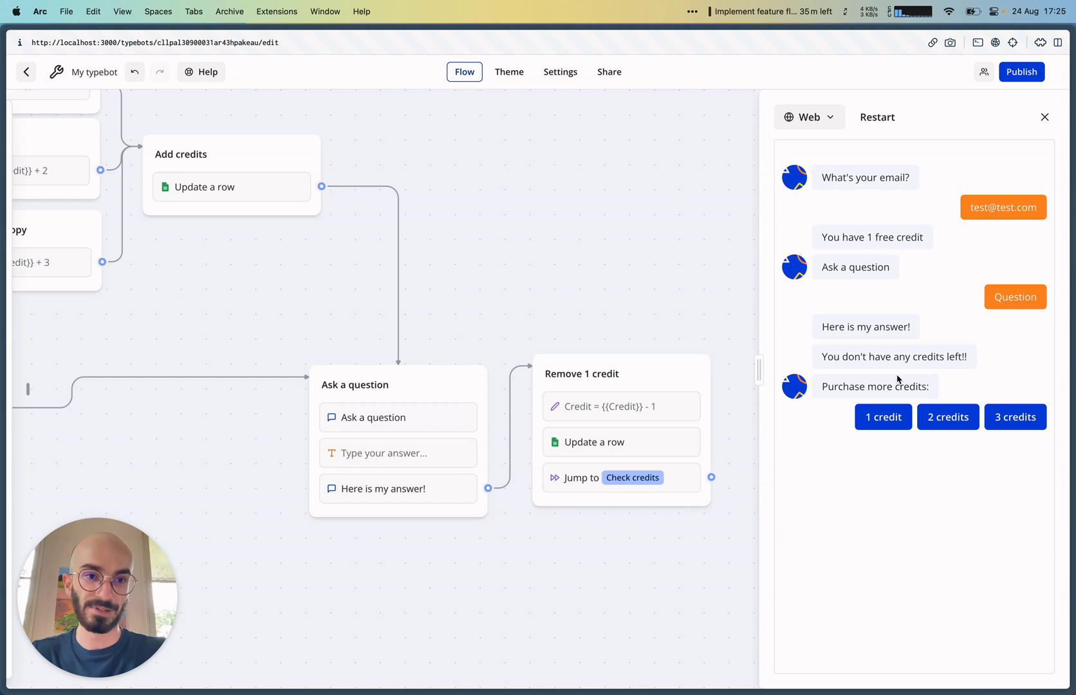
{"action": "key", "text": "super+t"}
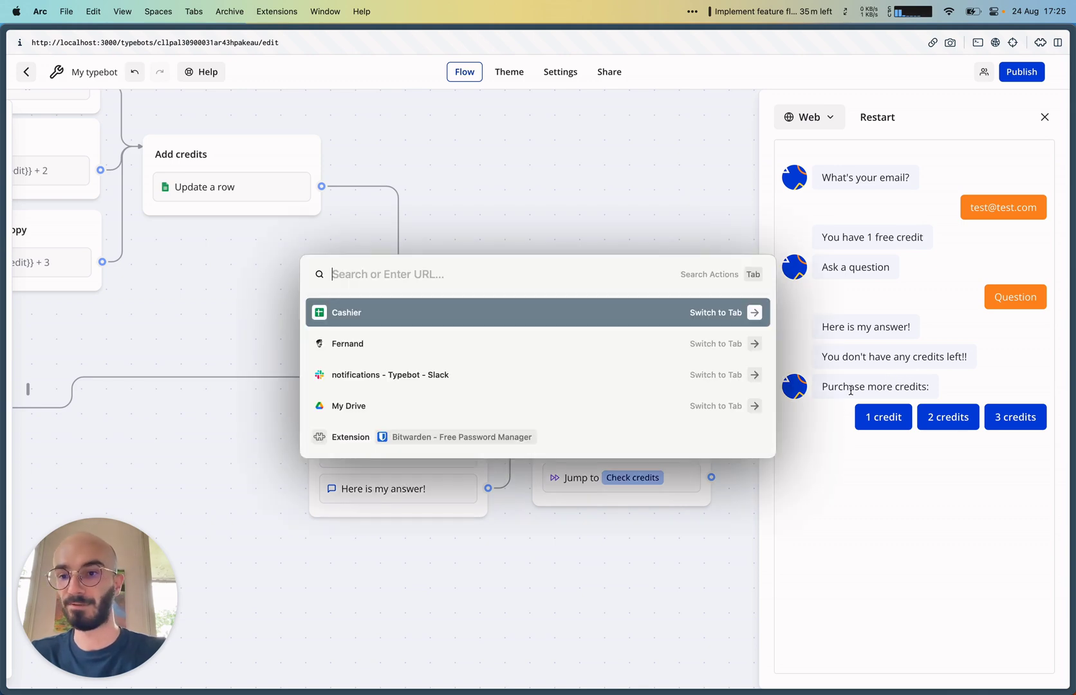
{"action": "key", "text": "Return"}
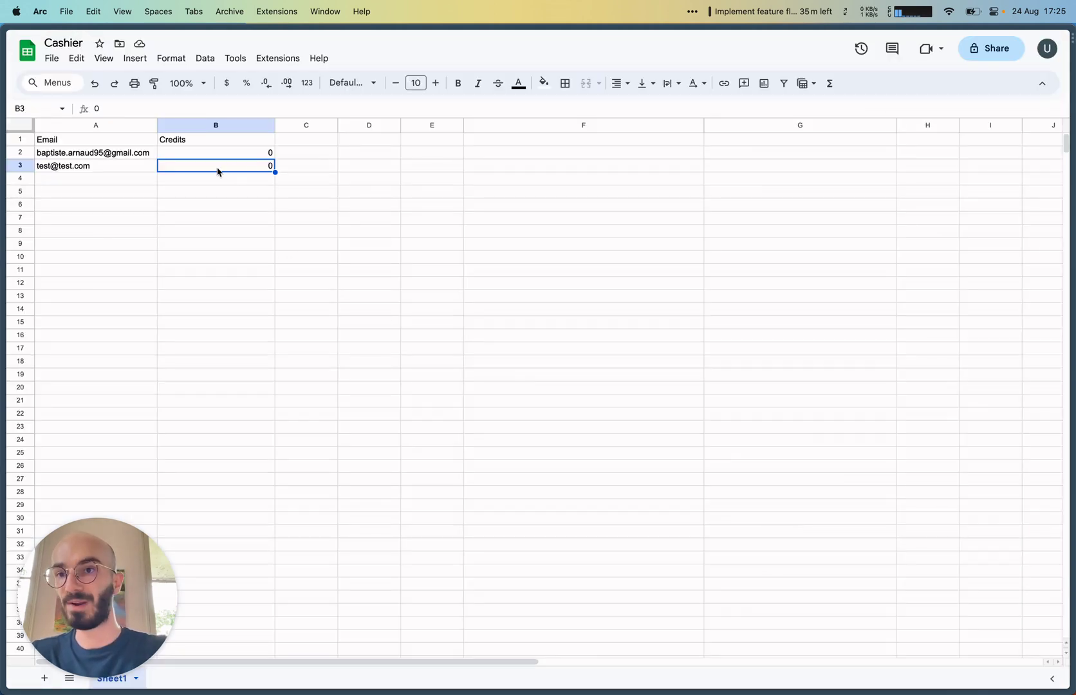
{"action": "key", "text": "super+t"}
{"action": "key", "text": "Return"}
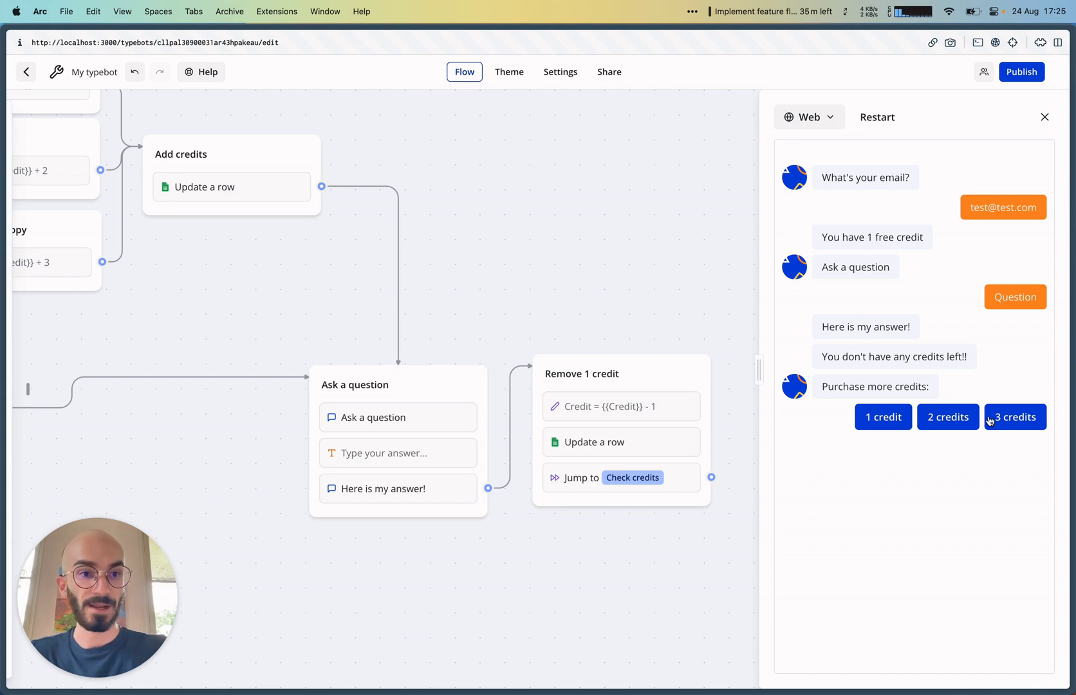
- Buy 3 credits, verify B3 shows 3 in Cashier, and close the preview
{"action": "left_click", "coordinate": [1010, 428]}
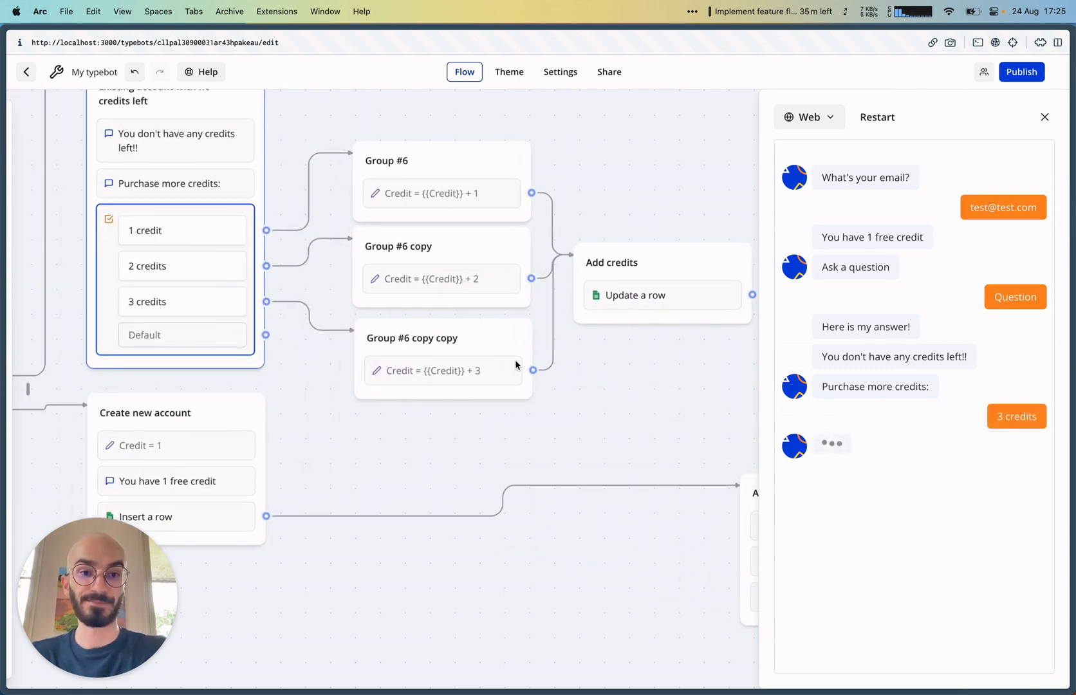
{"action": "key", "text": "super+t"}
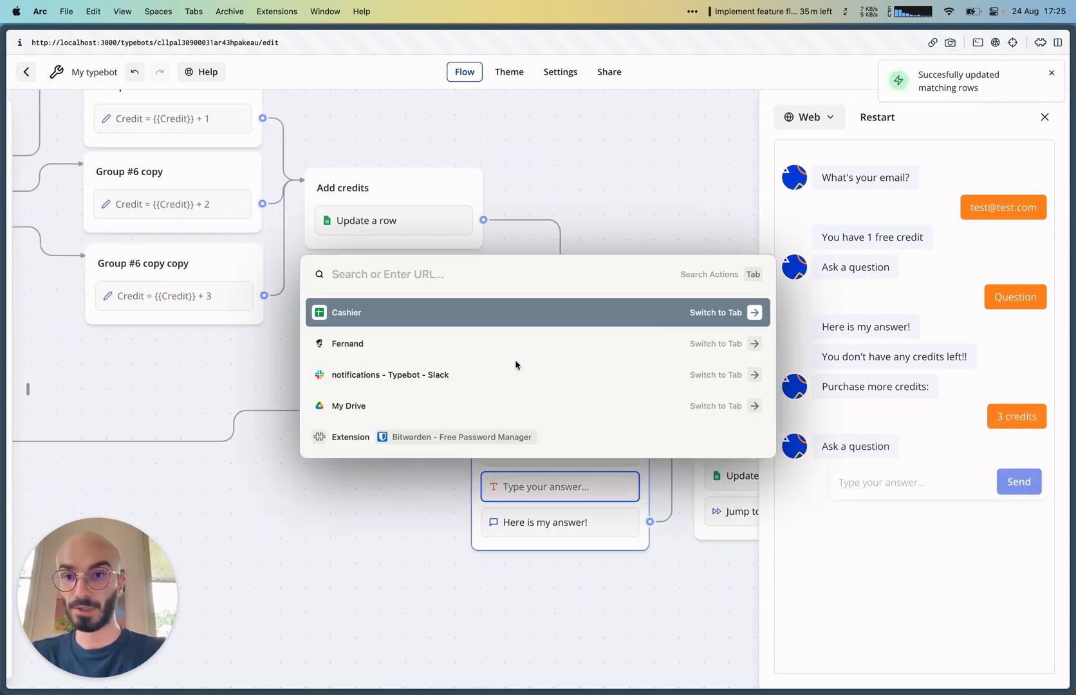
{"action": "key", "text": "Return"}
{"action": "key", "text": "super+t"}
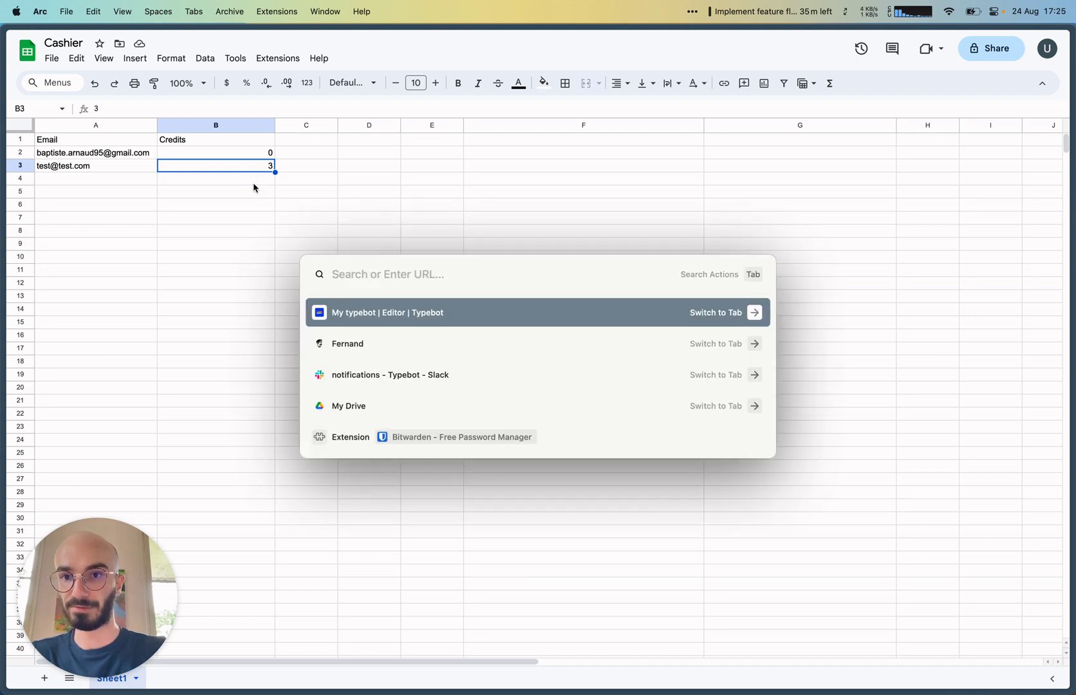
{"action": "key", "text": "Return"}
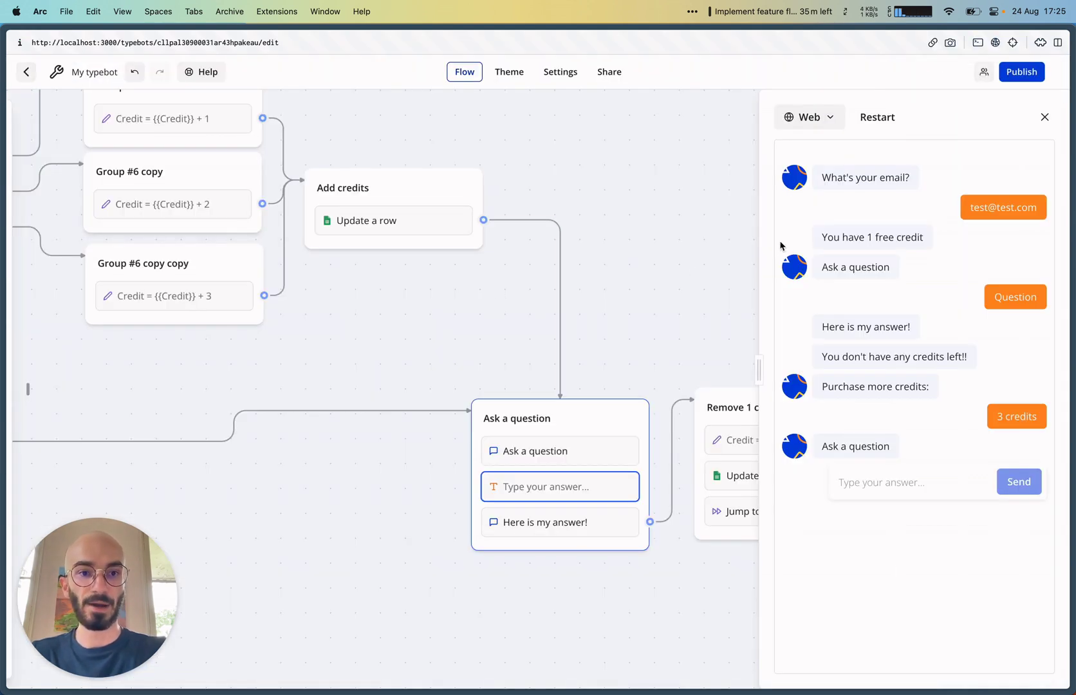
{"action": "left_click", "coordinate": [1044, 118]}
- Restart the preview and submit the test email address
{"action": "left_click", "coordinate": [969, 73]}
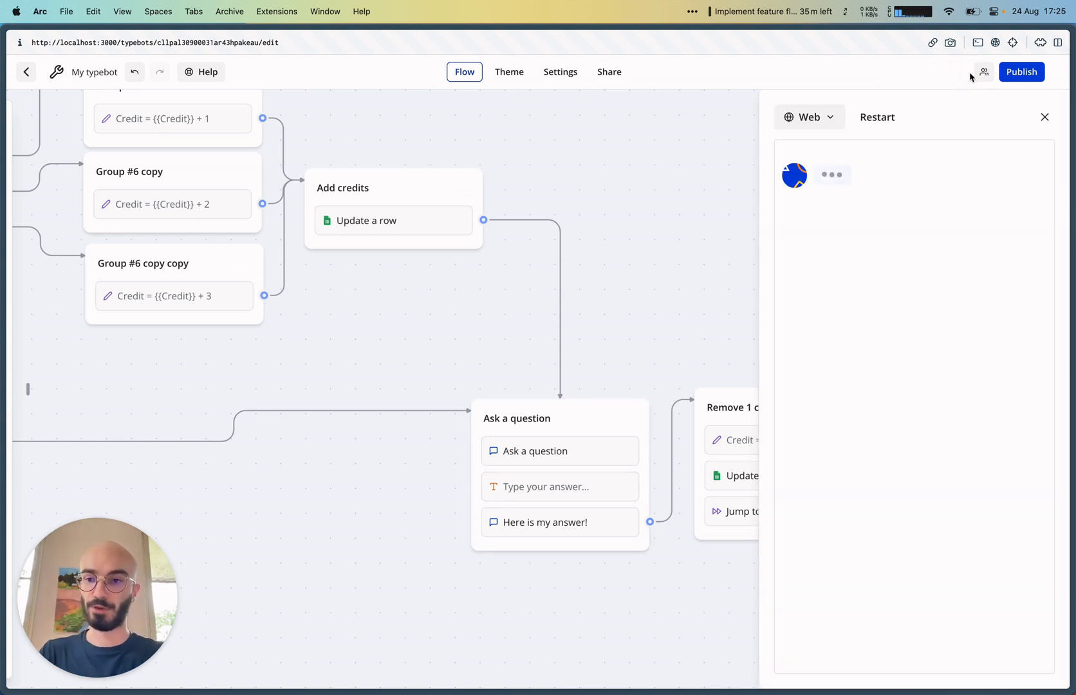
{"action": "left_click", "coordinate": [848, 215]}
{"action": "type", "text": "test@"}
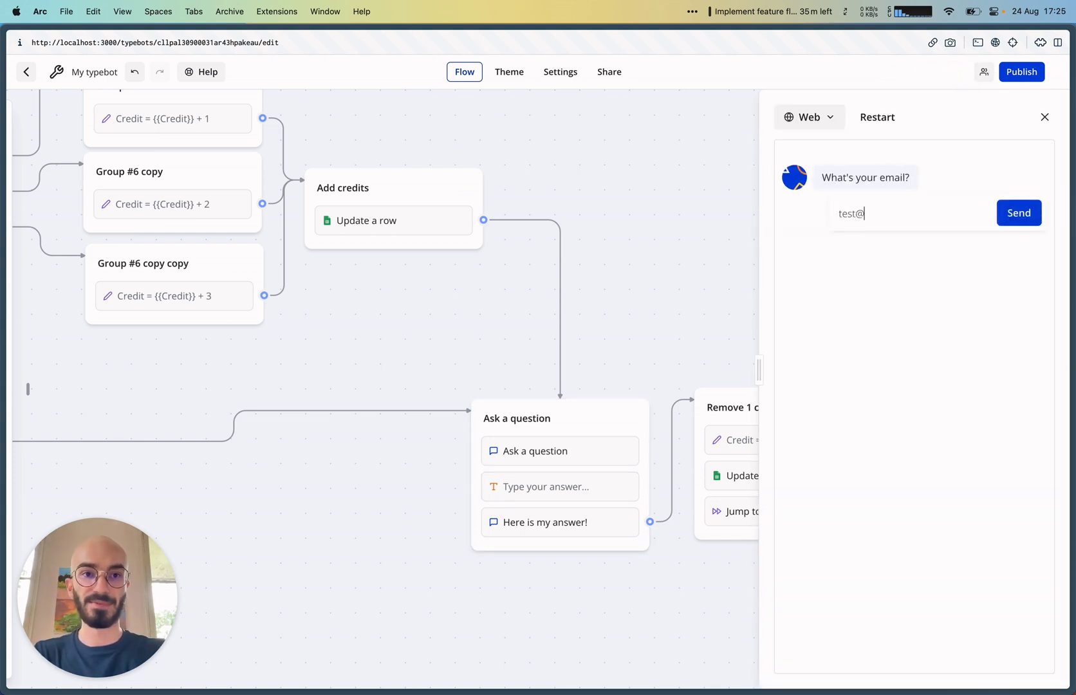
{"action": "type", "text": "test.com"}
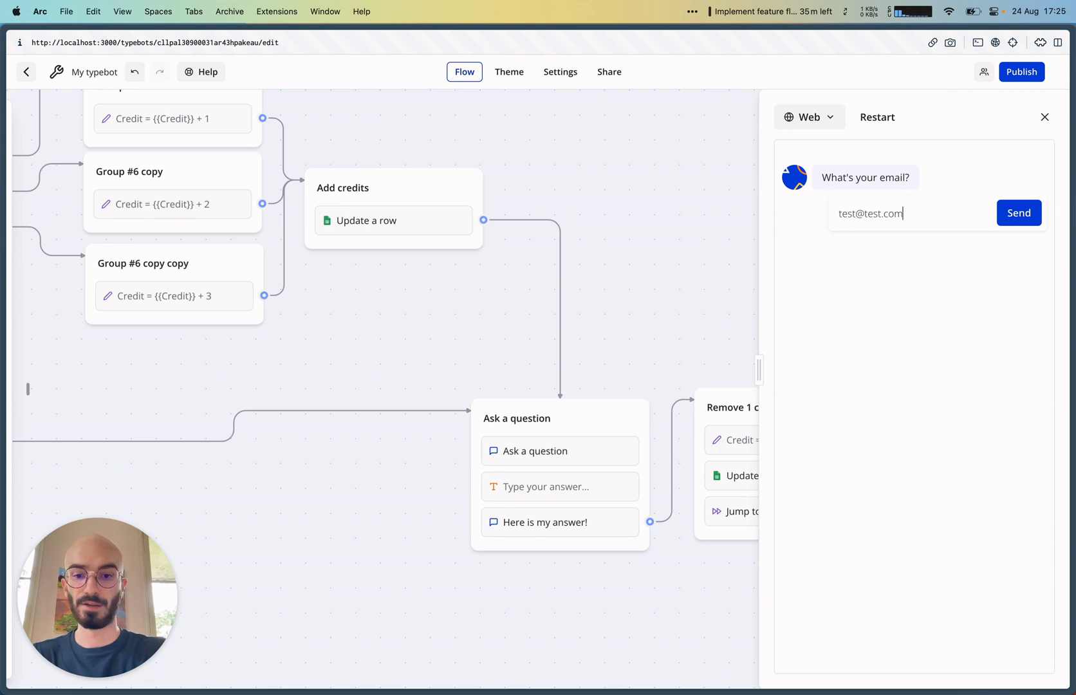
{"action": "key", "text": "super+t"}
{"action": "key", "text": "Return"}
{"action": "key", "text": "super+t"}
{"action": "key", "text": "Return"}
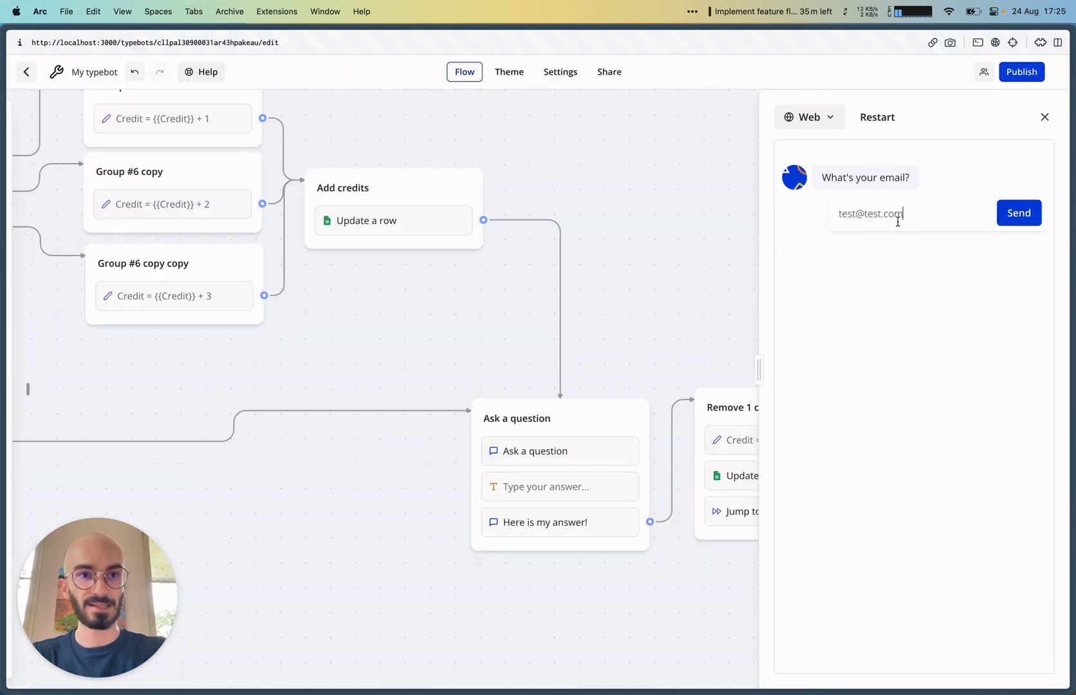
{"action": "key", "text": "Return"}
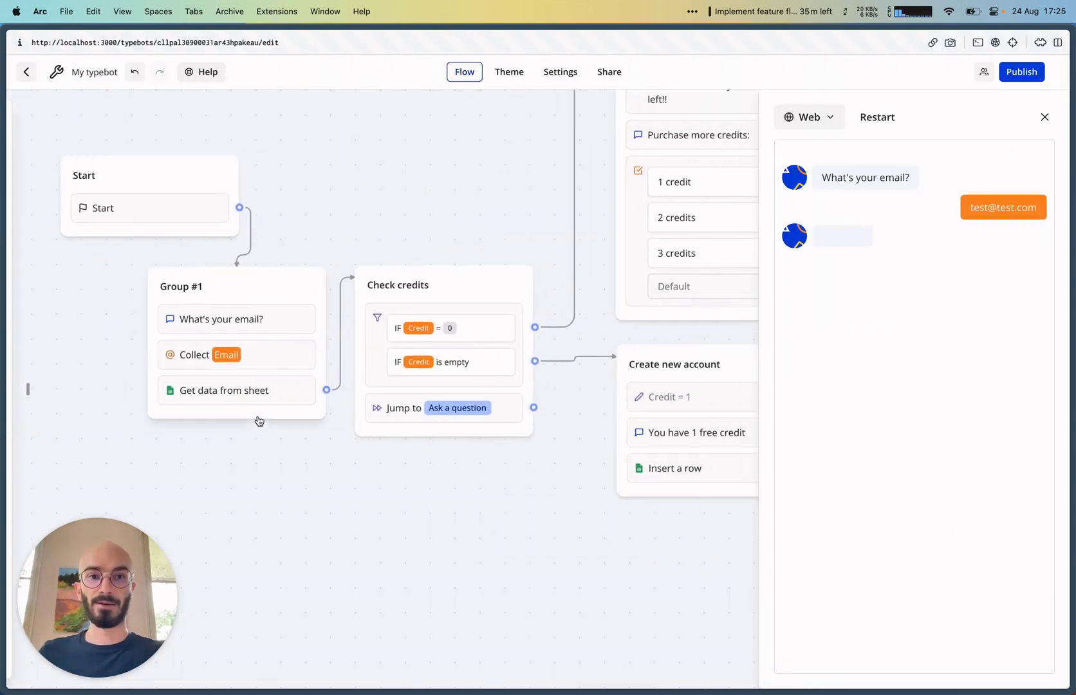
- Answer three questions ('test', 'gfdsgd', 'dsaggd') until the bot offers to buy more credits
{"action": "type", "text": "test"}
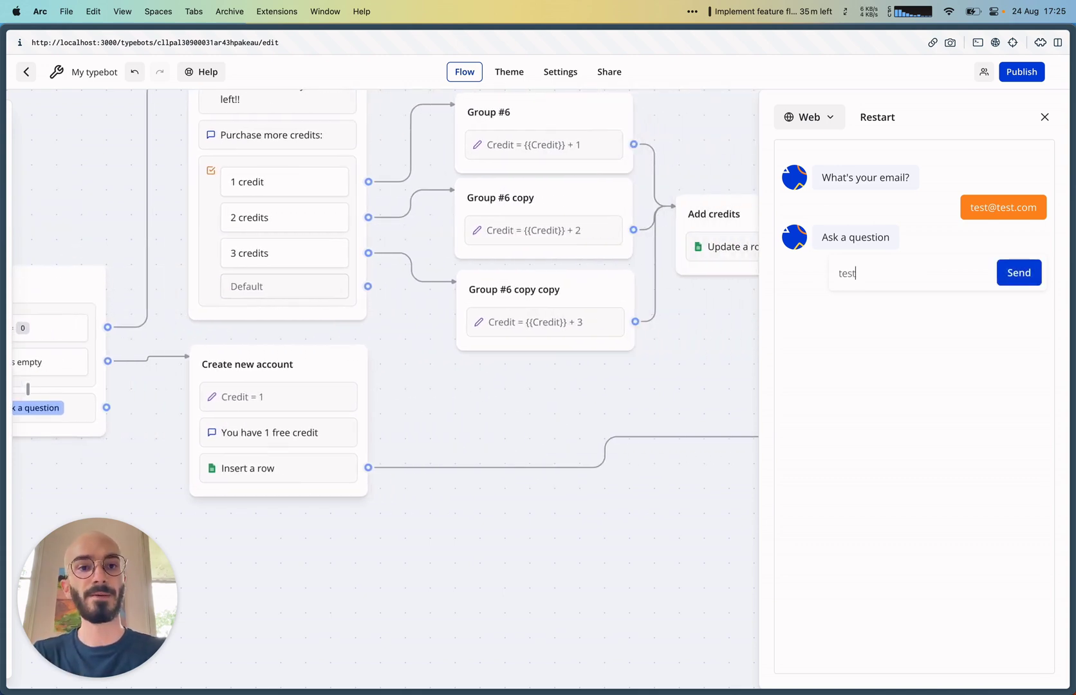
{"action": "key", "text": "Return"}
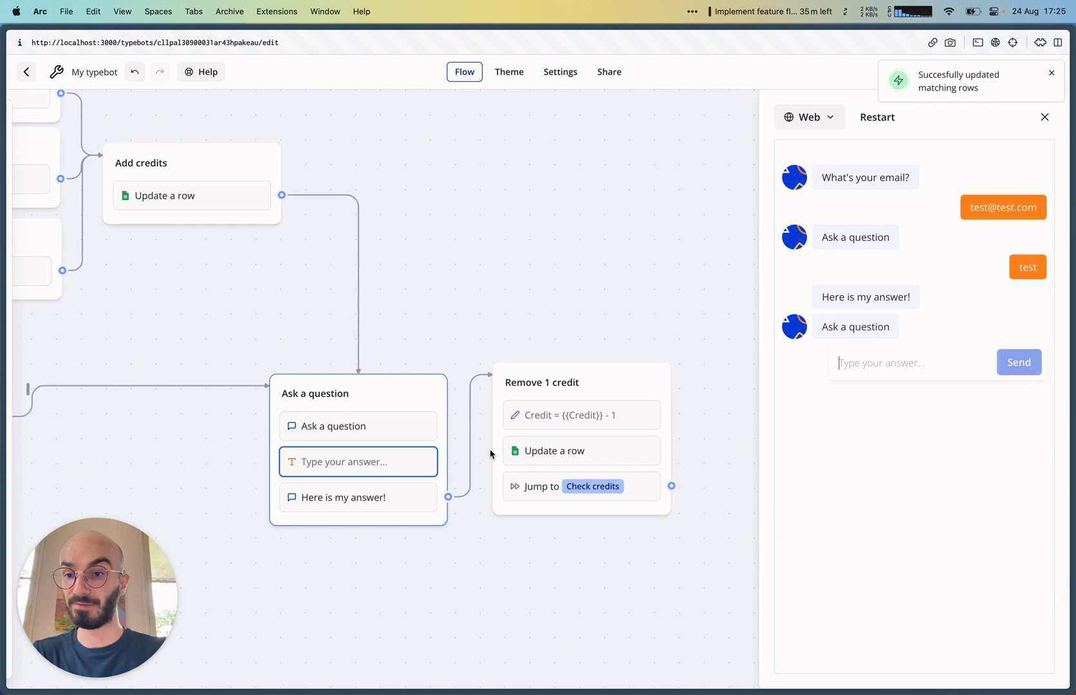
{"action": "key", "text": "ctrl+Tab"}
{"action": "key", "text": "ctrl+Tab"}
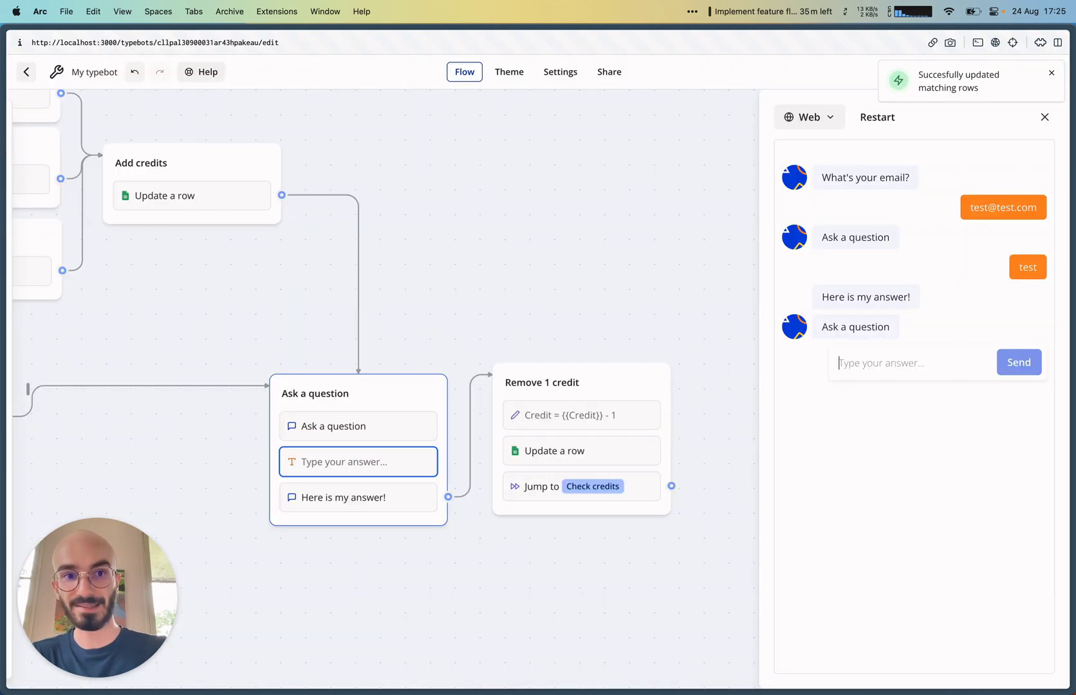
{"action": "type", "text": "gfdsgd"}
{"action": "key", "text": "Return"}
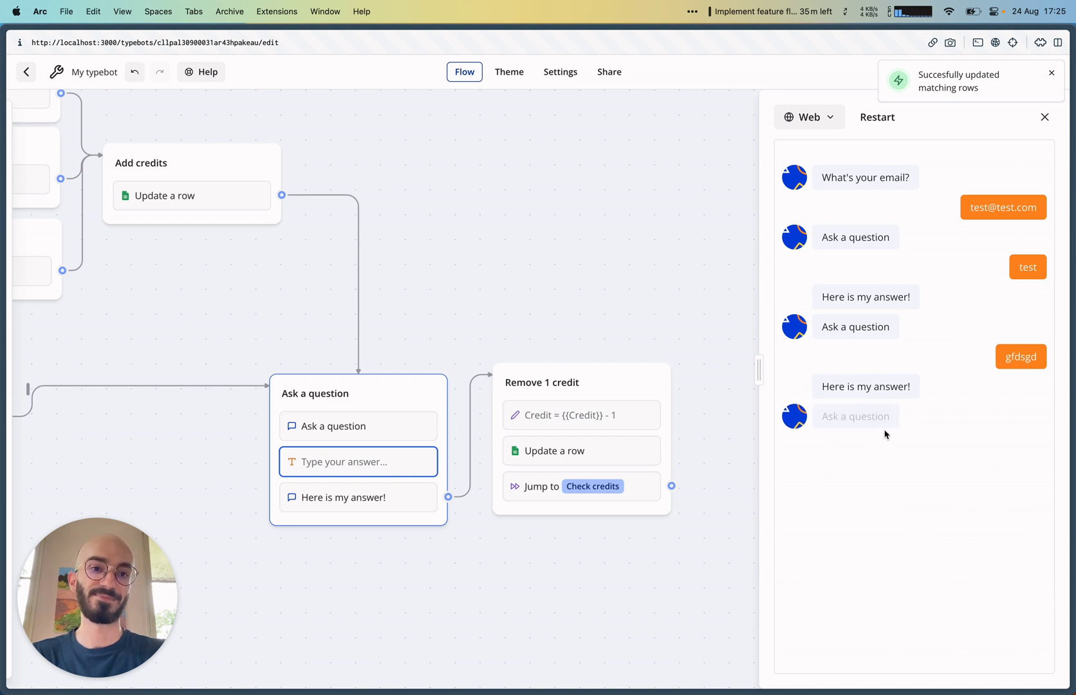
{"action": "type", "text": "dsaggd"}
{"action": "key", "text": "Return"}
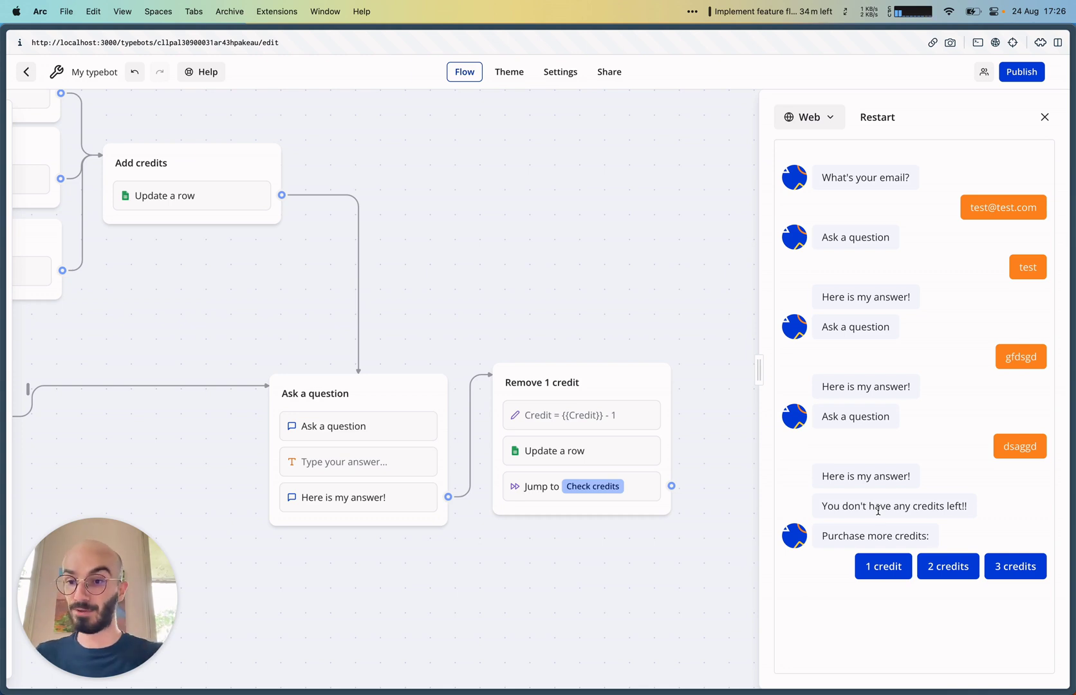
- Close the preview and pan across the credit-purchase, Add credits and Ask a question groups
{"action": "left_click", "coordinate": [1044, 117]}
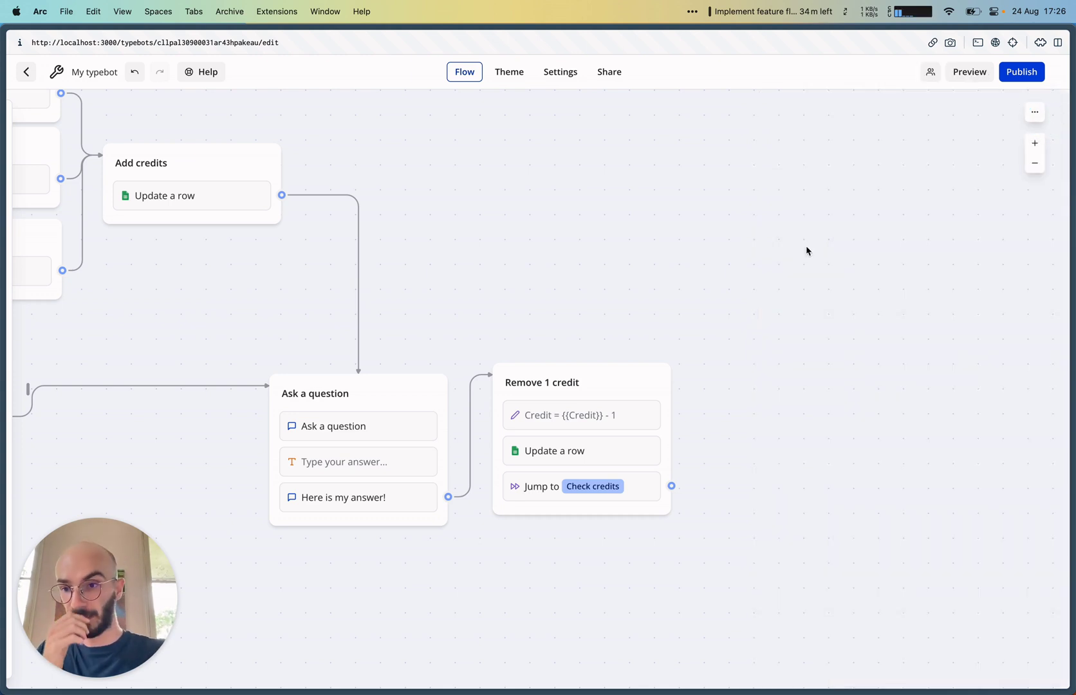
{"action": "scroll", "coordinate": [806, 250], "scroll_direction": "left", "scroll_amount": 15}
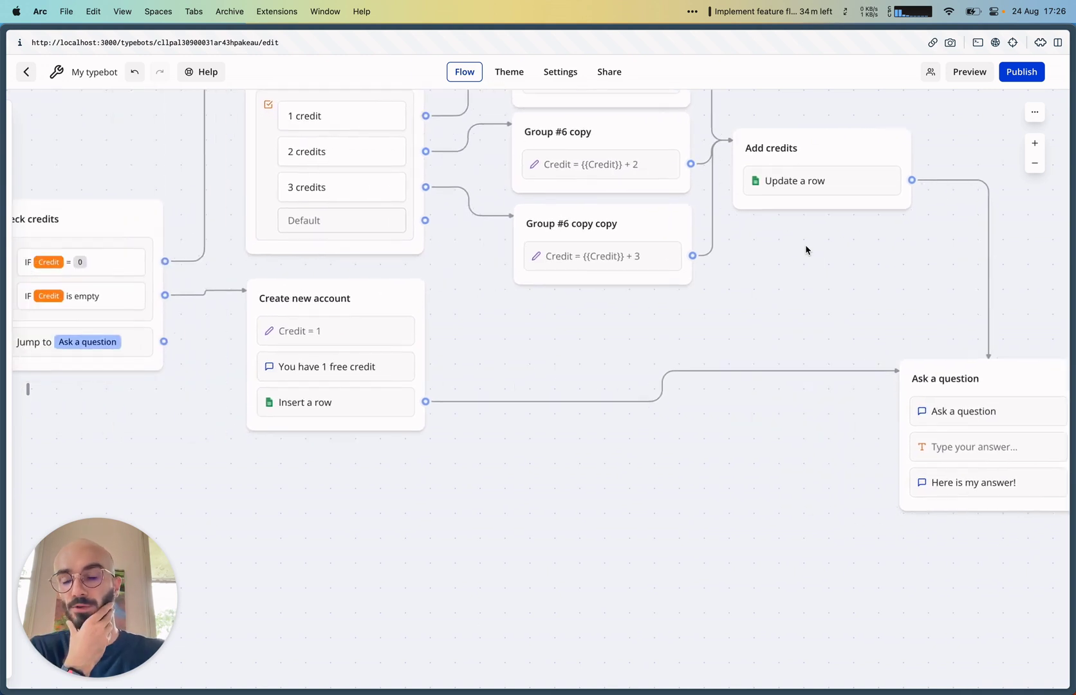
{"action": "scroll", "coordinate": [806, 249], "scroll_direction": "left", "scroll_amount": 1}
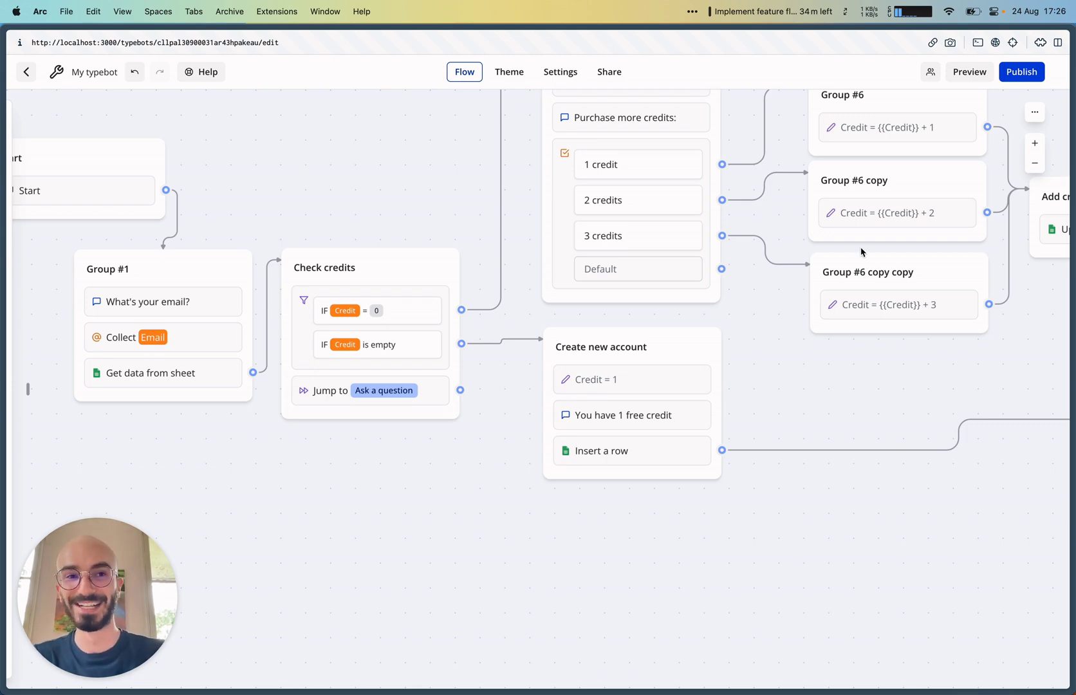
{"action": "scroll", "coordinate": [836, 269], "scroll_direction": "up", "scroll_amount": 3}
{"action": "scroll", "coordinate": [836, 269], "scroll_direction": "left", "scroll_amount": 4}
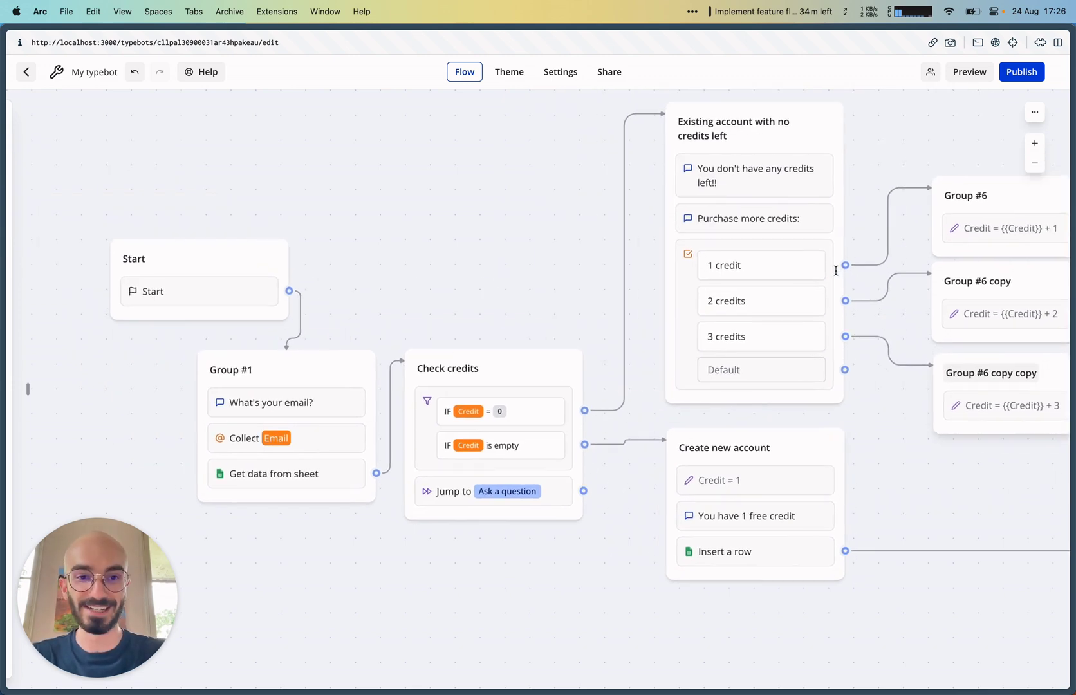
{"action": "scroll", "coordinate": [835, 271], "scroll_direction": "right", "scroll_amount": 8}
{"action": "scroll", "coordinate": [836, 270], "scroll_direction": "down", "scroll_amount": 1}
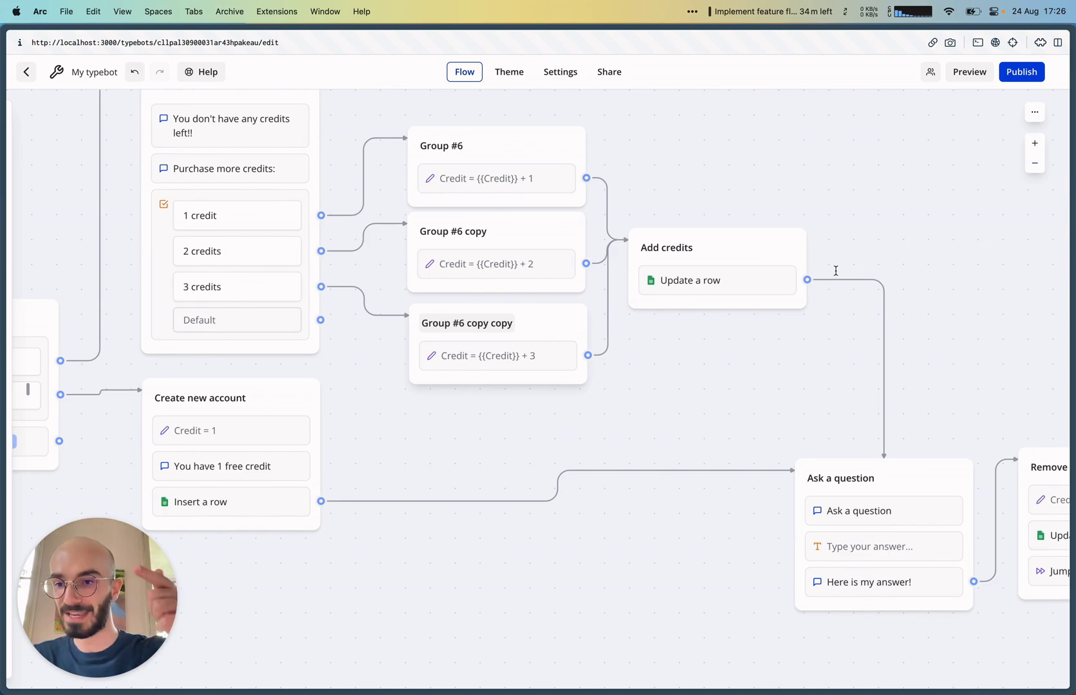